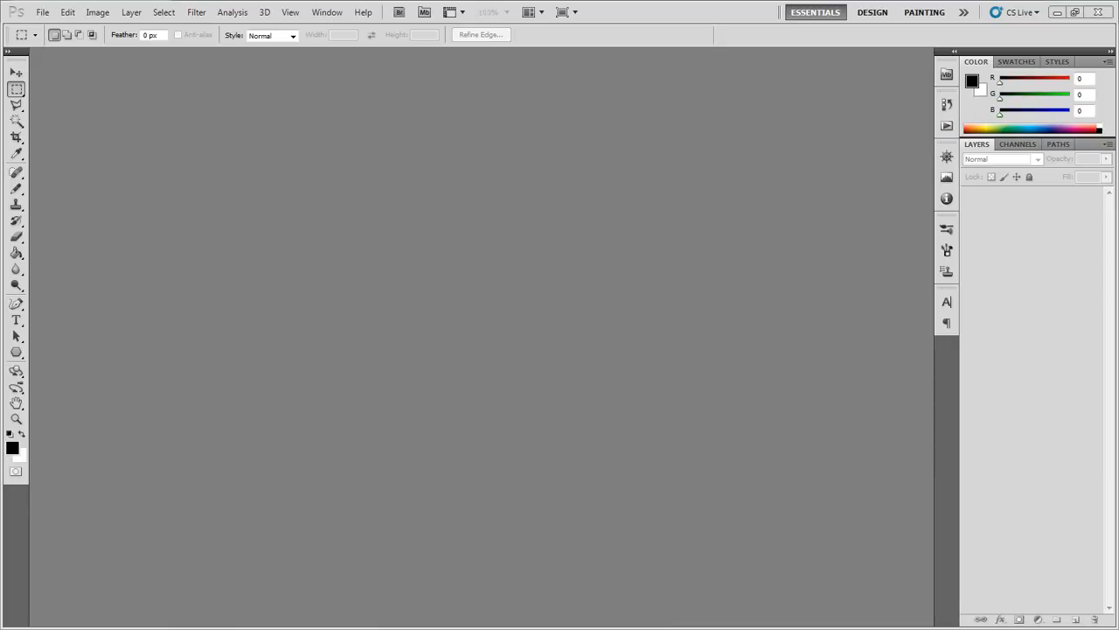
Switch to the Chrome browser, search Google for "Physics" and show the image results.
{"action": "key", "text": "alt+Tab"}
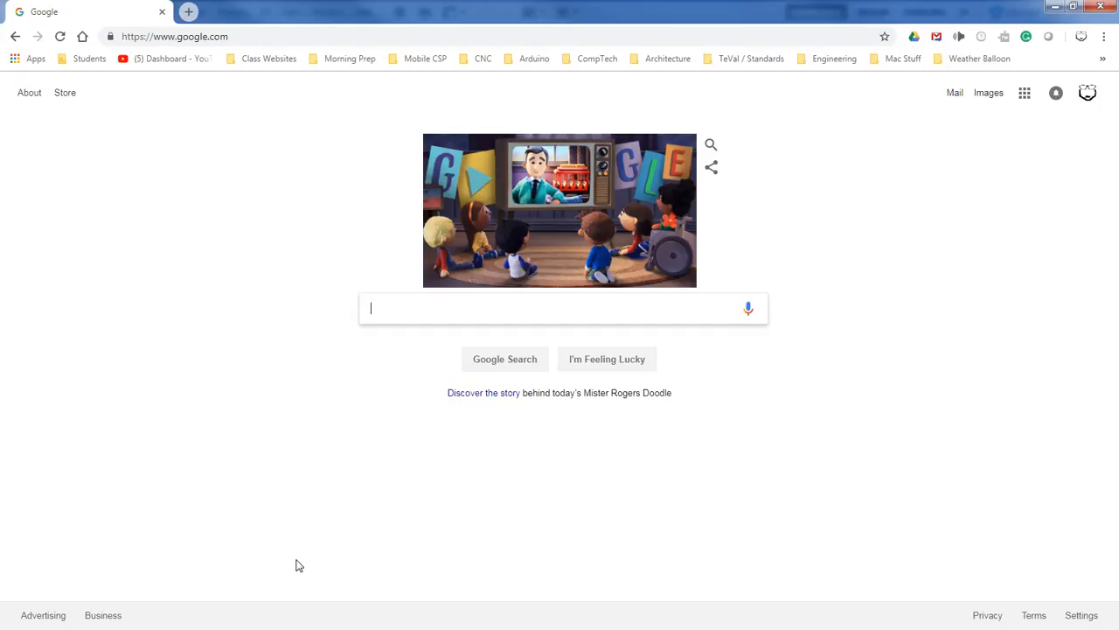
{"action": "type", "text": "Physics"}
{"action": "key", "text": "Return"}
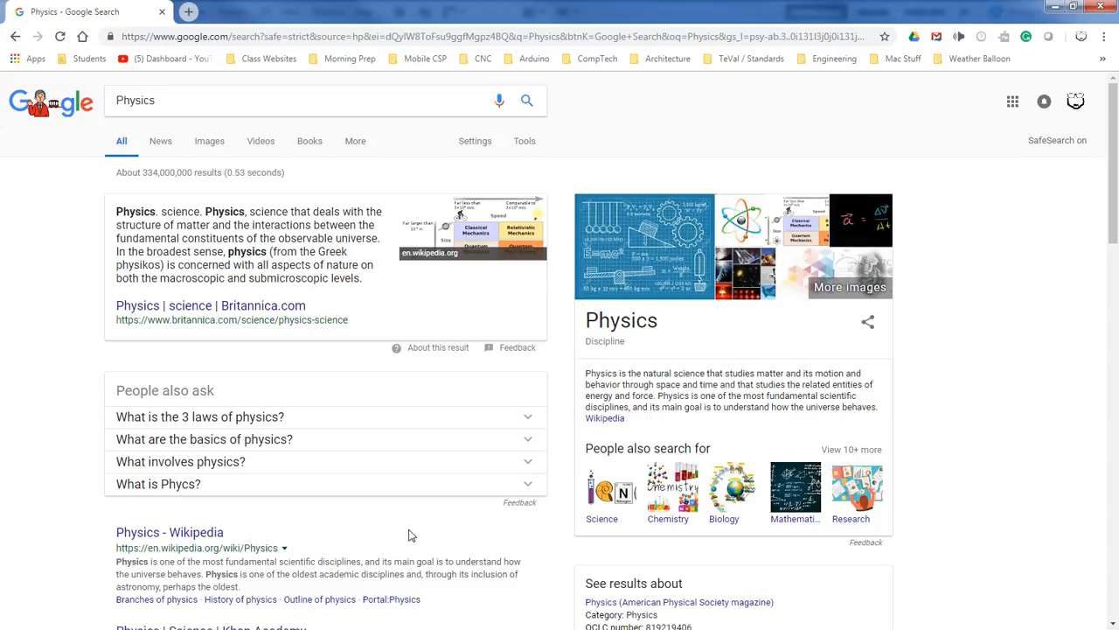
{"action": "left_click", "coordinate": [207, 144]}
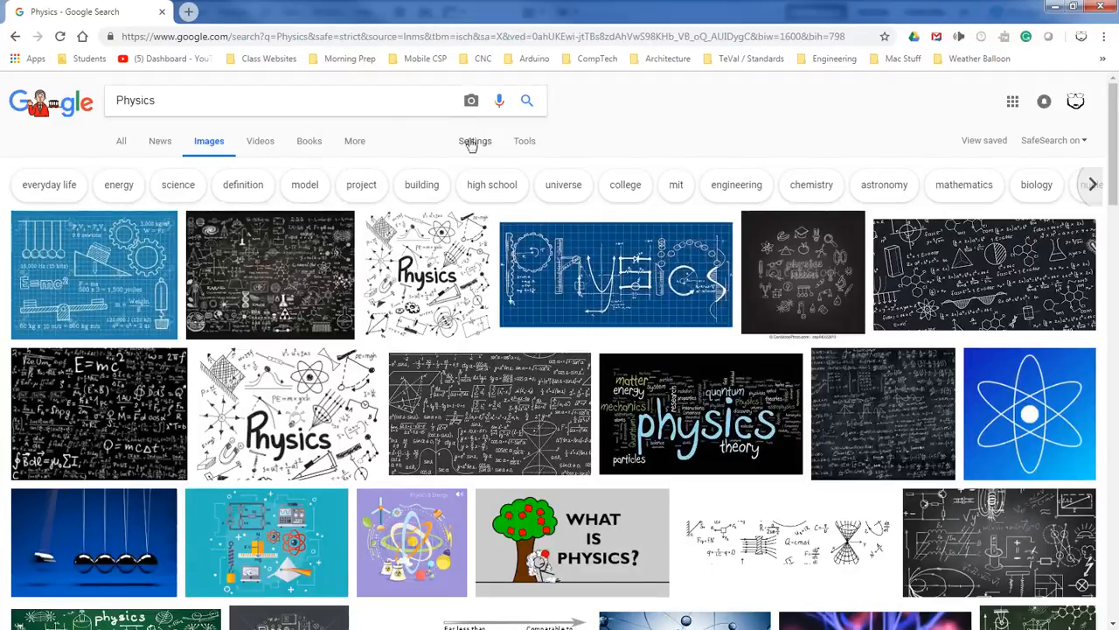
Review the usage rights filter options for the image results, leaving the filter unchanged.
{"action": "left_click", "coordinate": [521, 142]}
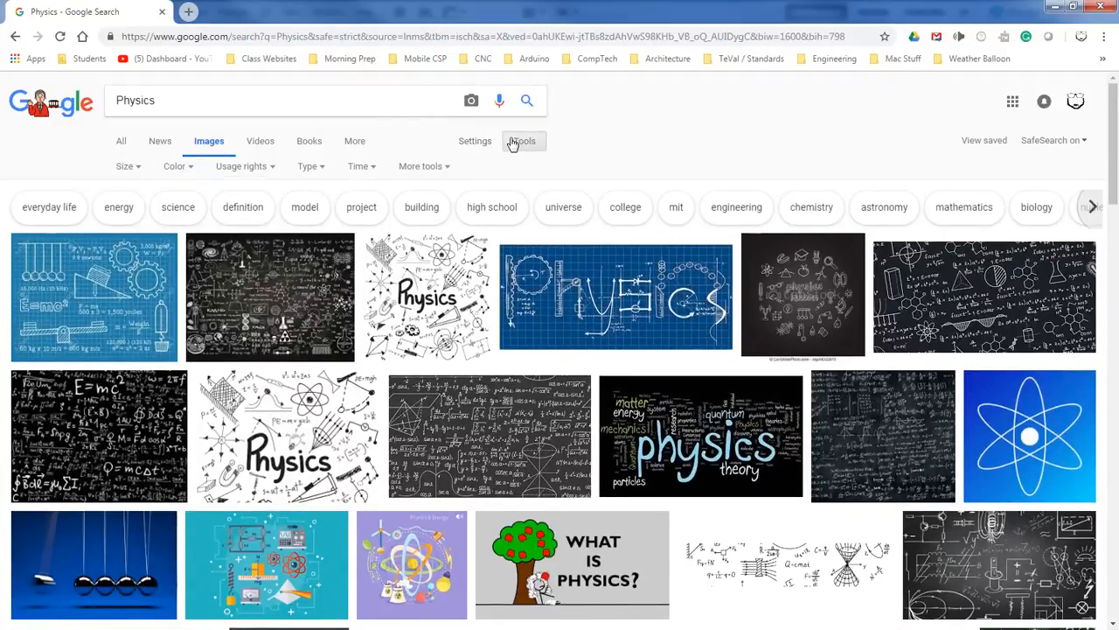
{"action": "left_click", "coordinate": [254, 166]}
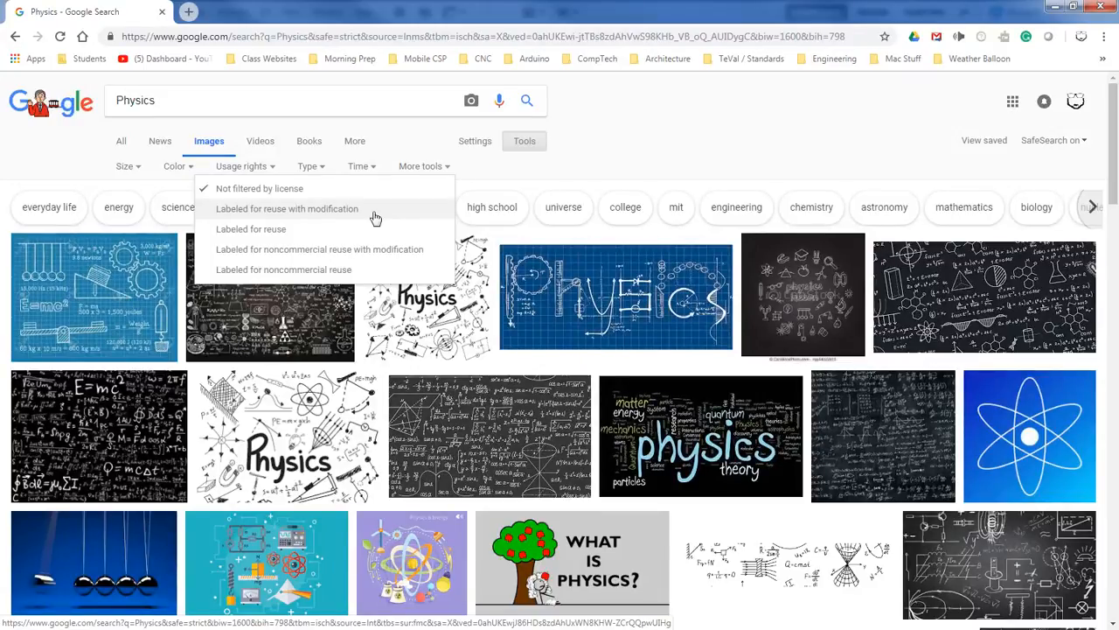
{"action": "left_click", "coordinate": [655, 125]}
{"action": "left_click", "coordinate": [525, 141]}
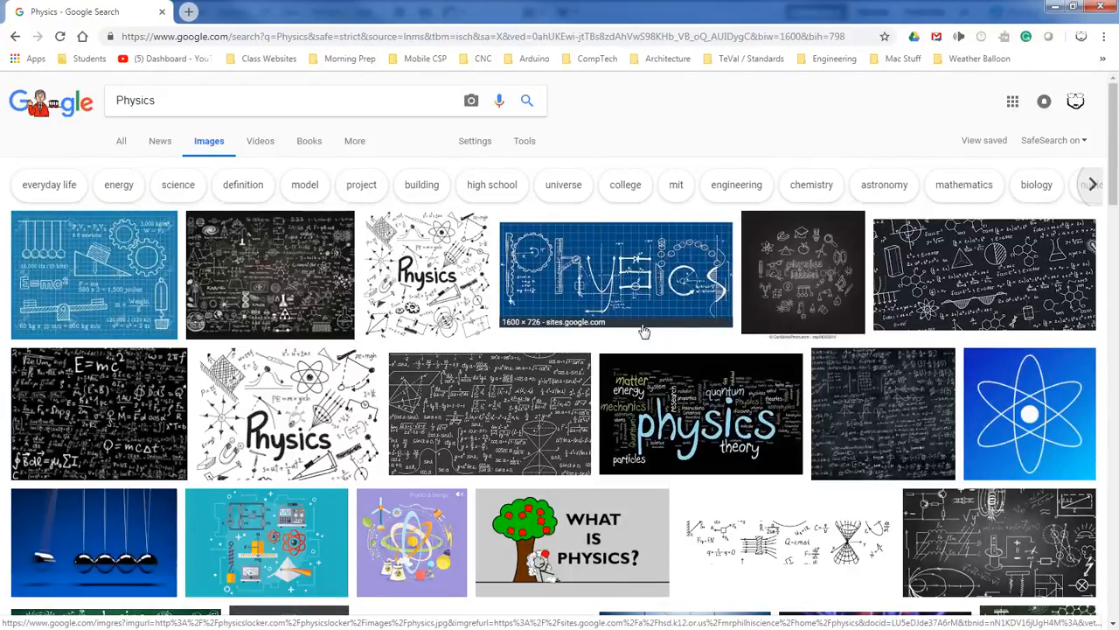
Browse the physics image results and open the preview of the blue atom picture from buzz2fone.com.
{"action": "scroll", "coordinate": [612, 343], "scroll_direction": "down", "scroll_amount": 5}
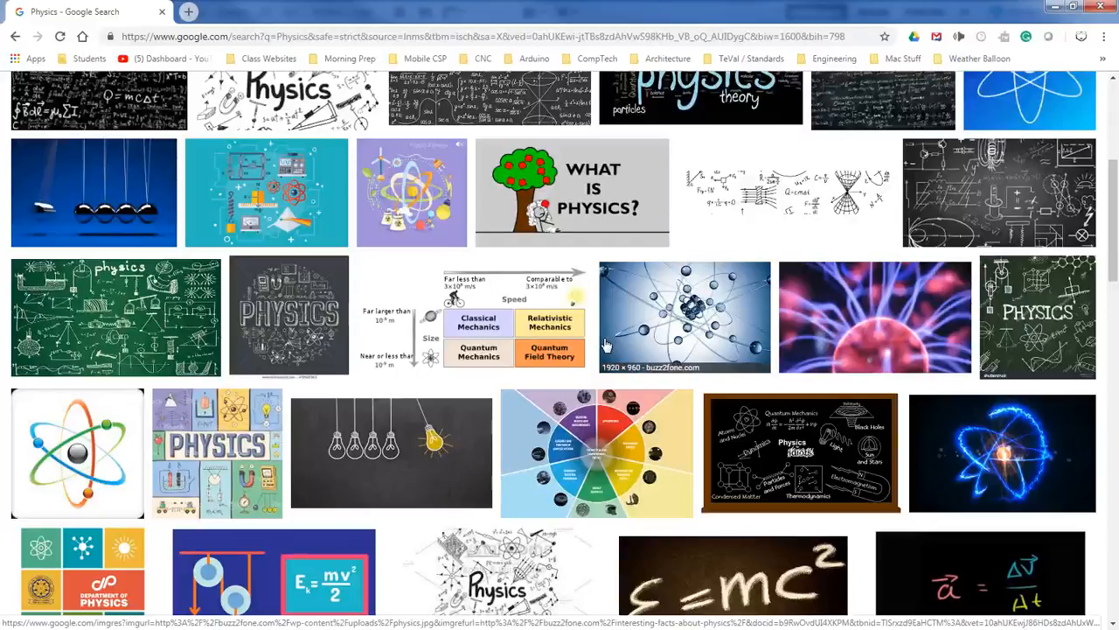
{"action": "scroll", "coordinate": [605, 346], "scroll_direction": "up", "scroll_amount": 1}
{"action": "scroll", "coordinate": [605, 346], "scroll_direction": "down", "scroll_amount": 5}
{"action": "scroll", "coordinate": [606, 345], "scroll_direction": "down", "scroll_amount": 2}
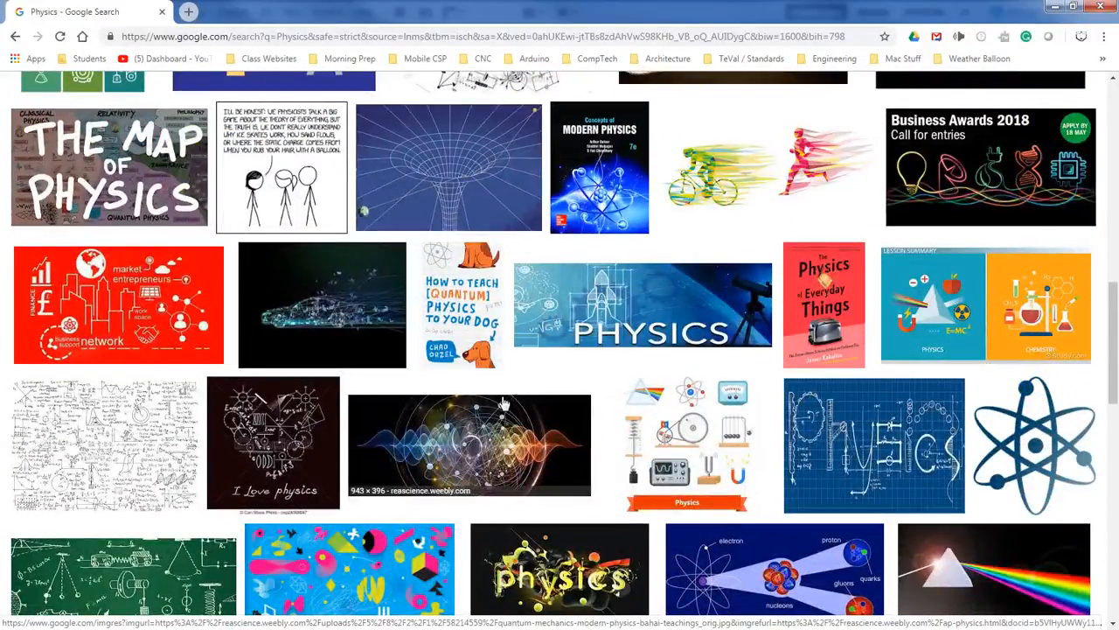
{"action": "scroll", "coordinate": [527, 382], "scroll_direction": "up", "scroll_amount": 5}
{"action": "scroll", "coordinate": [504, 403], "scroll_direction": "up", "scroll_amount": 2}
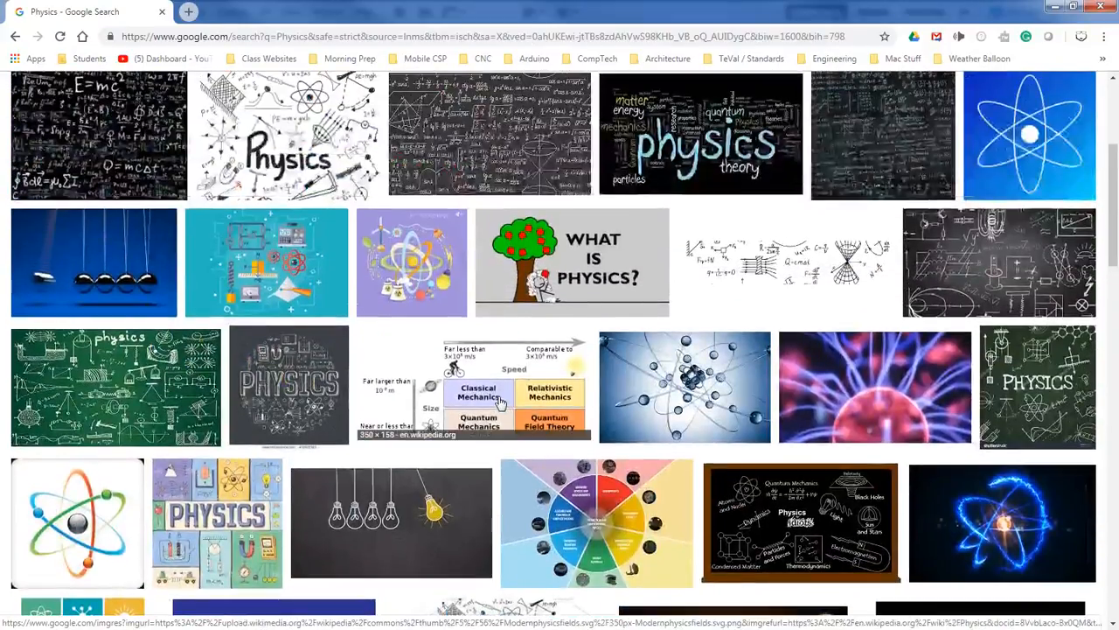
{"action": "left_click", "coordinate": [653, 365]}
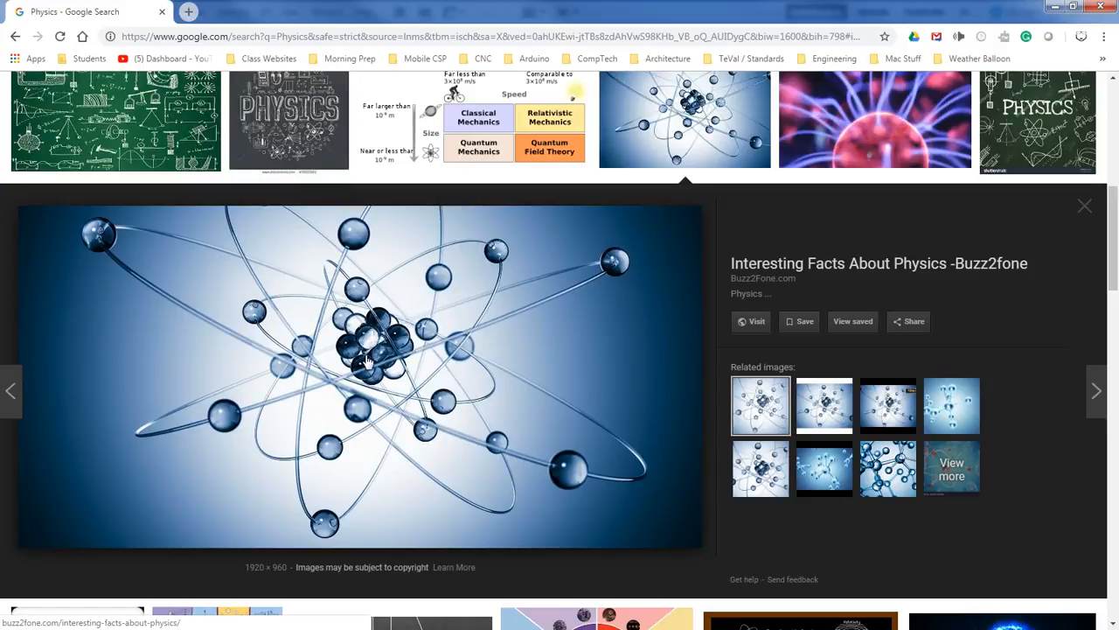
Copy the blue atom image from the search result preview.
{"action": "right_click", "coordinate": [368, 323]}
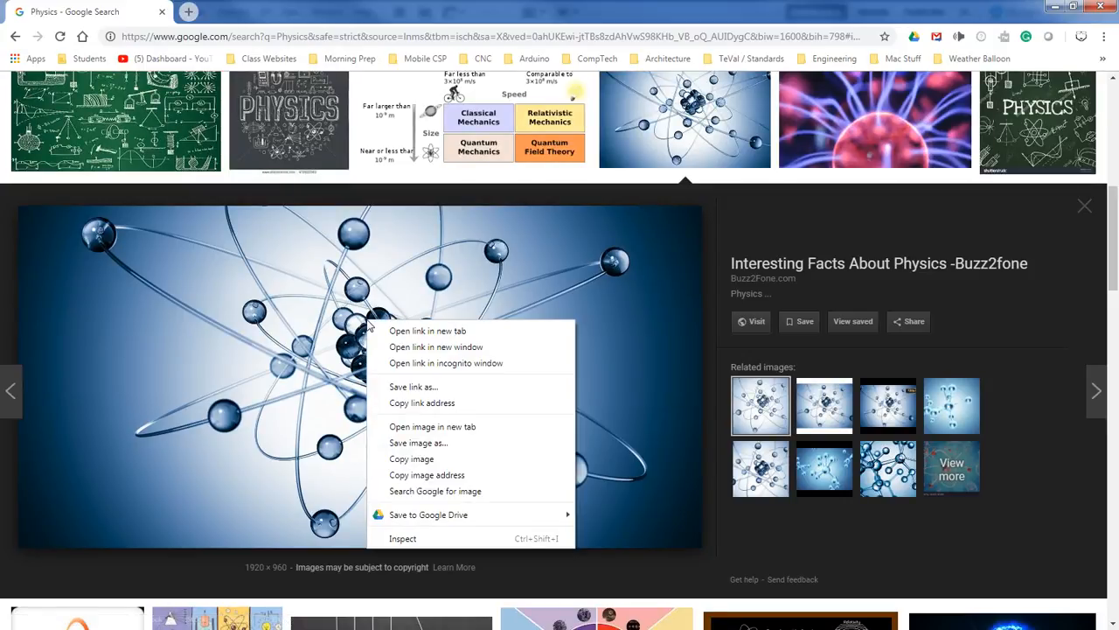
{"action": "left_click", "coordinate": [398, 459]}
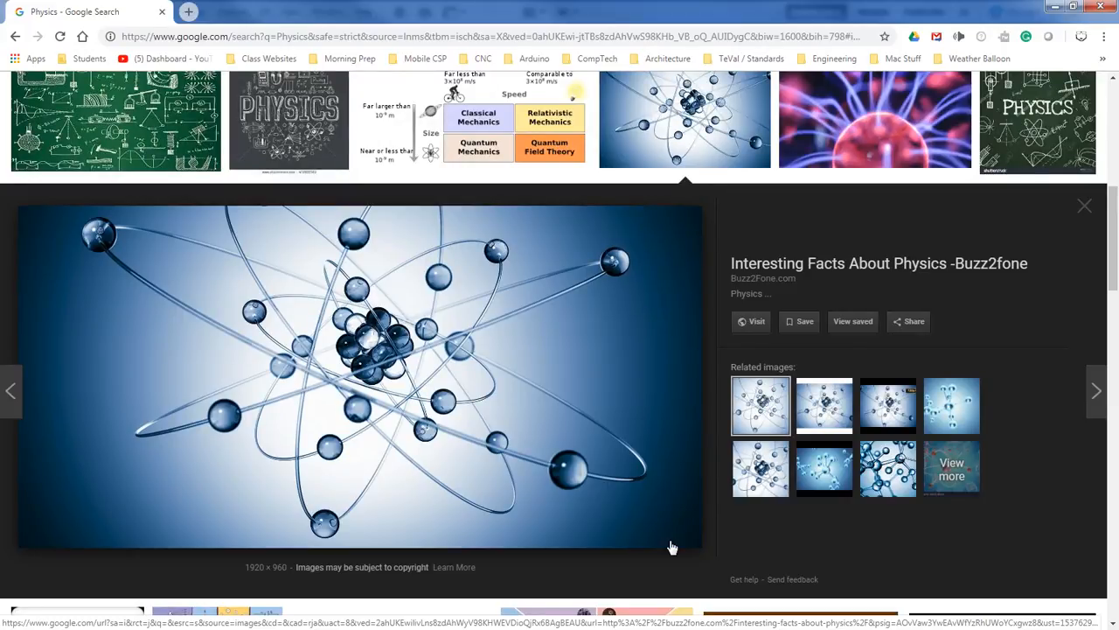
{"action": "right_click", "coordinate": [442, 270]}
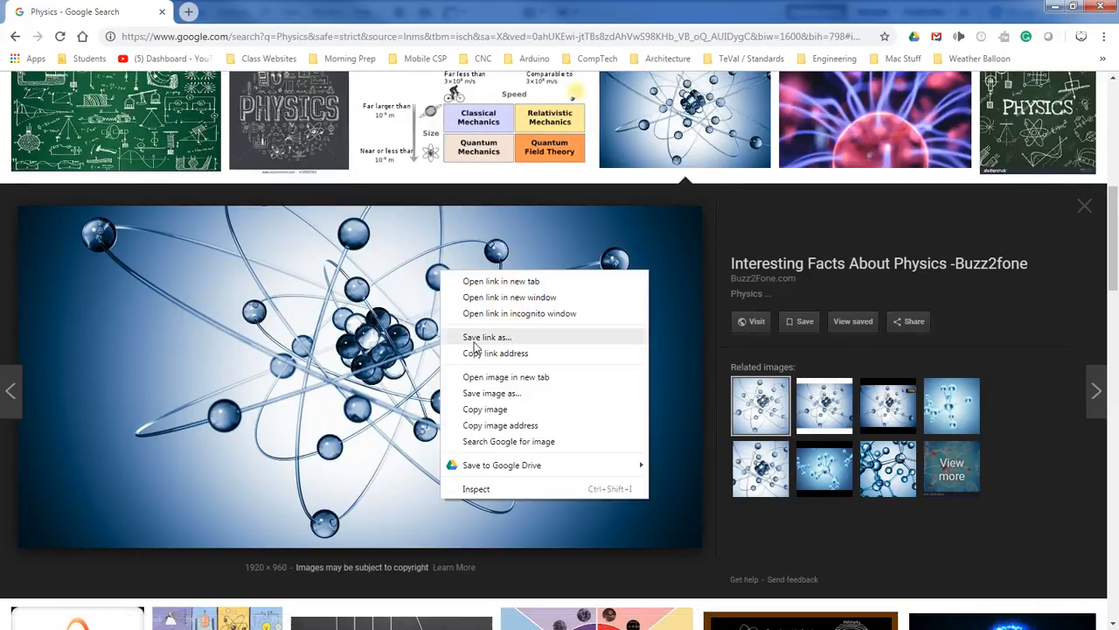
{"action": "left_click", "coordinate": [472, 409]}
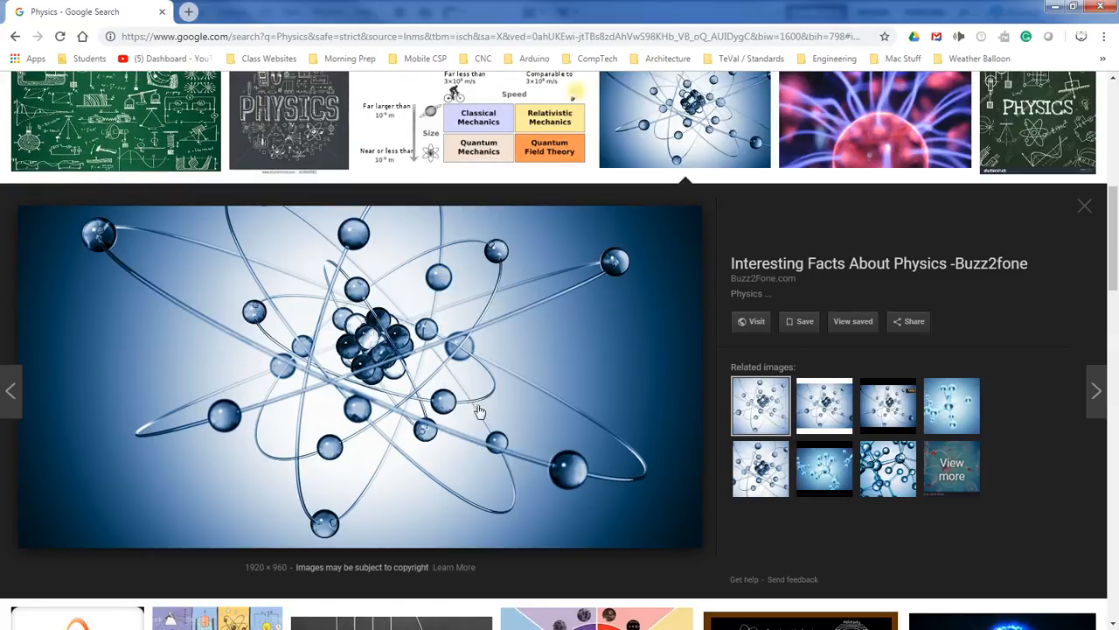
Open the atom picture's source page, copy the enlarged image from it and close that page.
{"action": "left_click", "coordinate": [414, 345]}
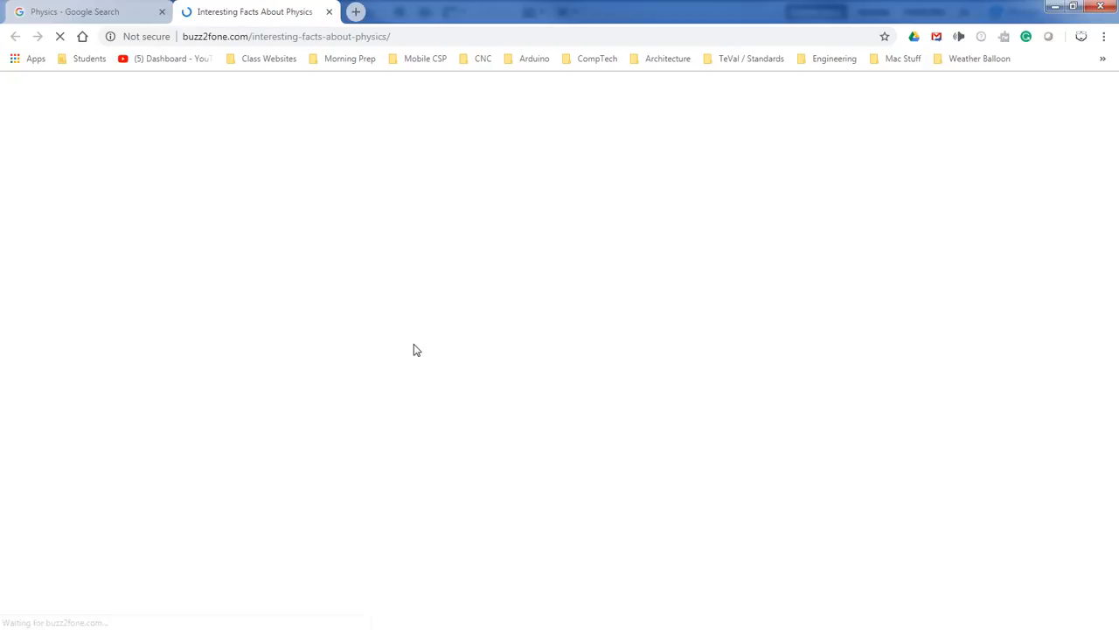
{"action": "scroll", "coordinate": [463, 332], "scroll_direction": "down", "scroll_amount": 4}
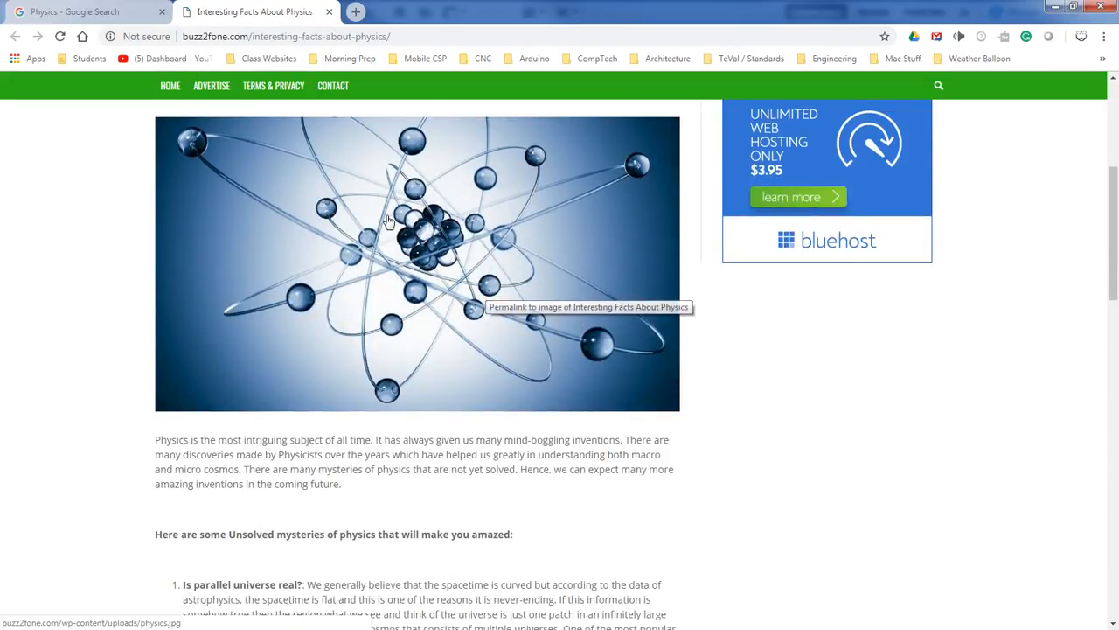
{"action": "left_click", "coordinate": [488, 290]}
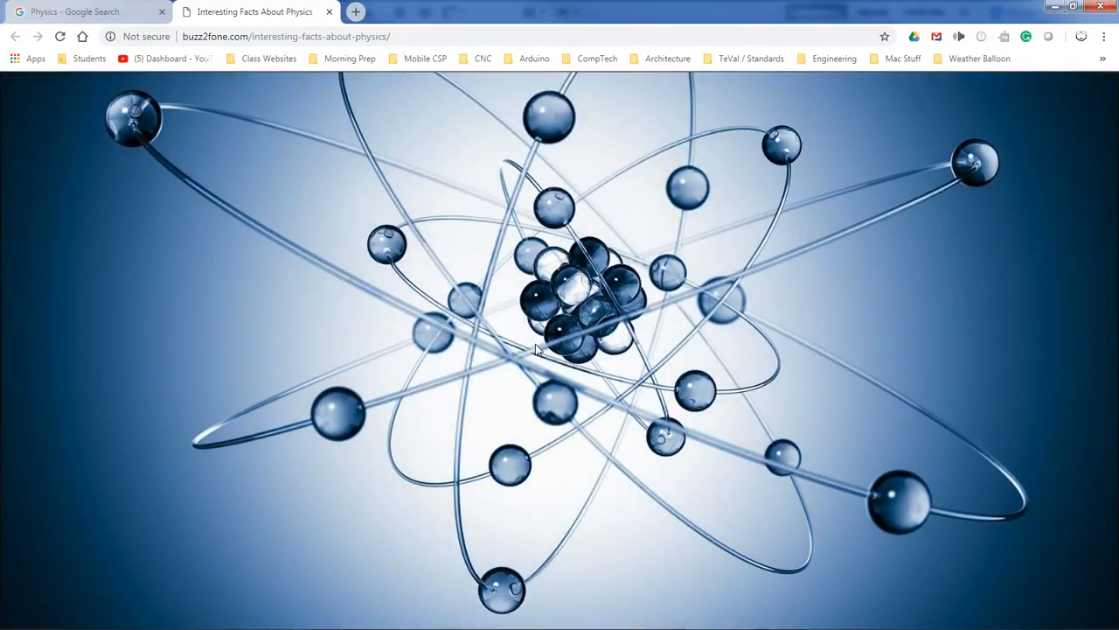
{"action": "right_click", "coordinate": [505, 287]}
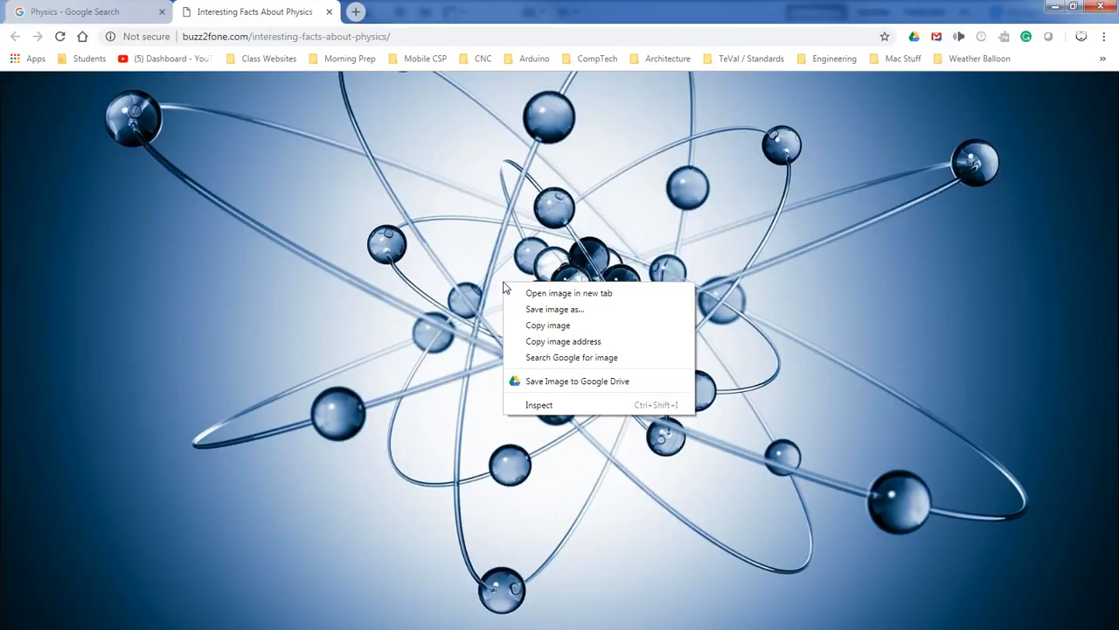
{"action": "left_click", "coordinate": [527, 326]}
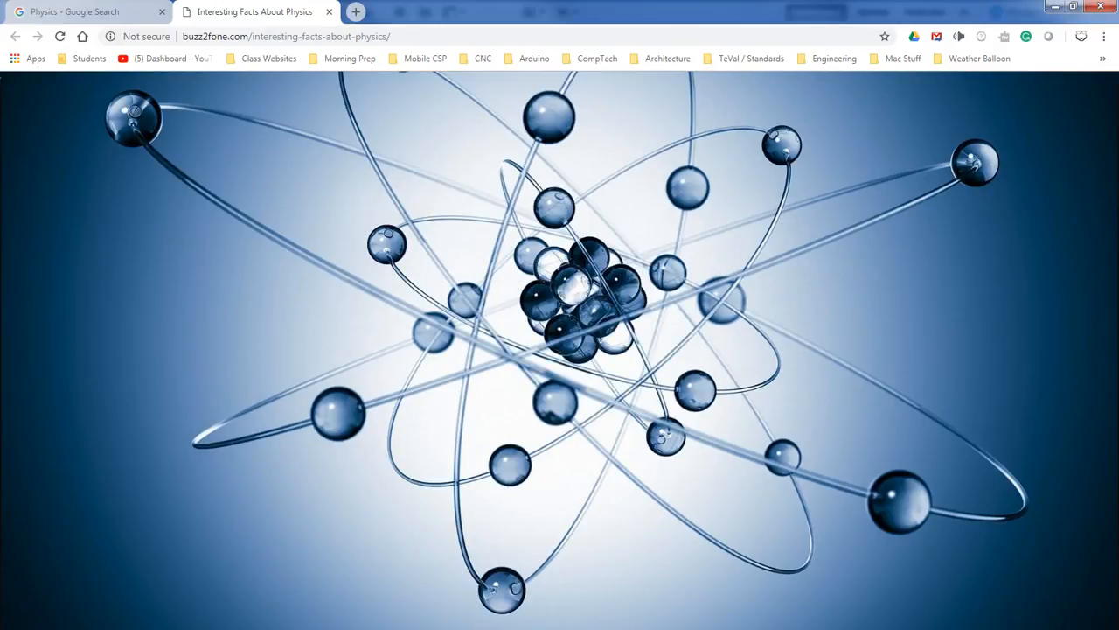
{"action": "left_click", "coordinate": [330, 12]}
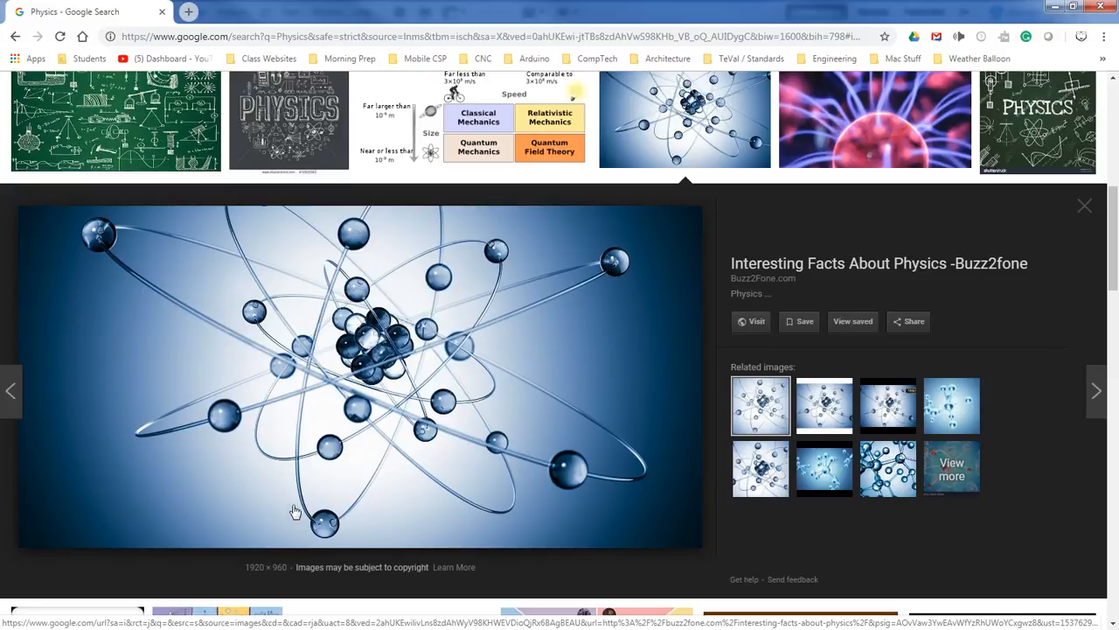
Switch to Photoshop and create a new document with the Clipboard preset at 1920 × 960 pixels.
{"action": "left_click", "coordinate": [1056, 7]}
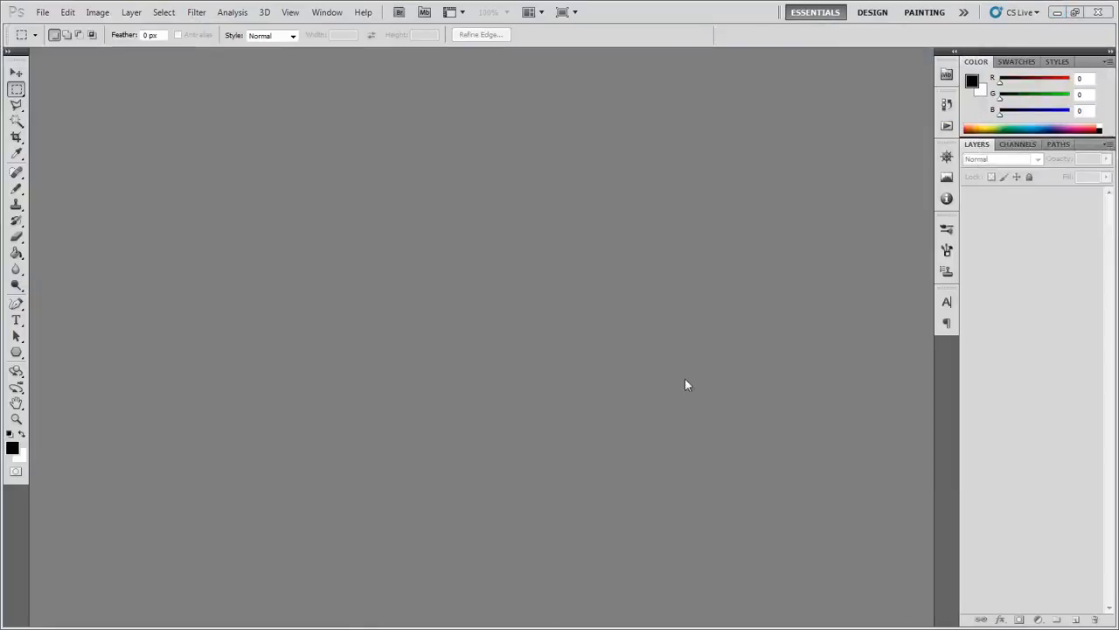
{"action": "left_click", "coordinate": [41, 13]}
{"action": "left_click", "coordinate": [52, 27]}
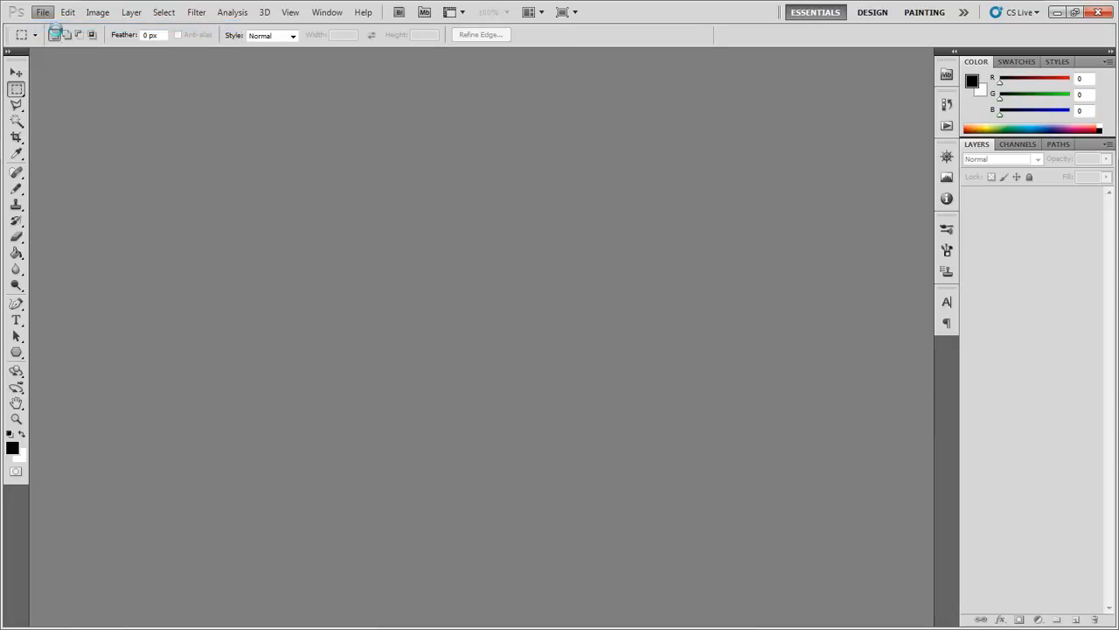
{"action": "double_click", "coordinate": [354, 299]}
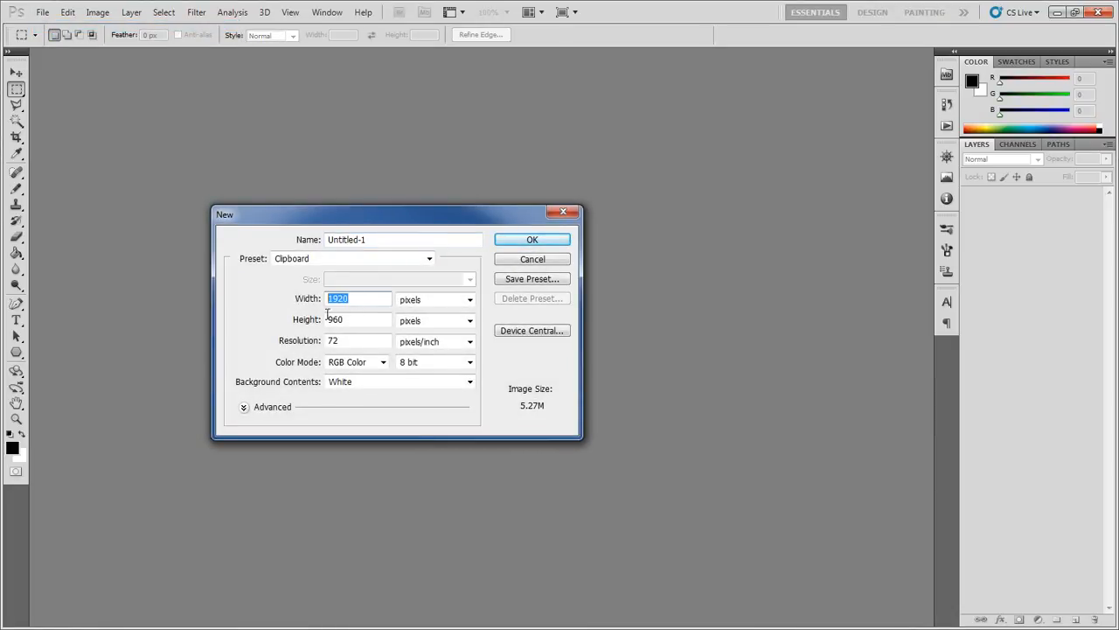
{"action": "left_click", "coordinate": [350, 319]}
{"action": "double_click", "coordinate": [350, 319]}
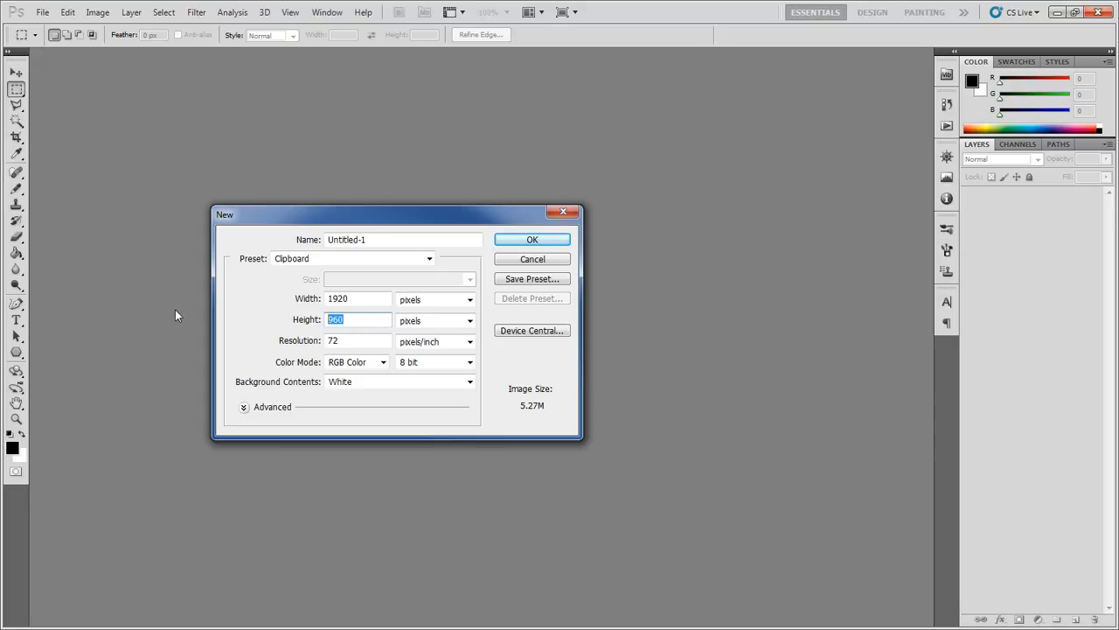
{"action": "left_click", "coordinate": [355, 300]}
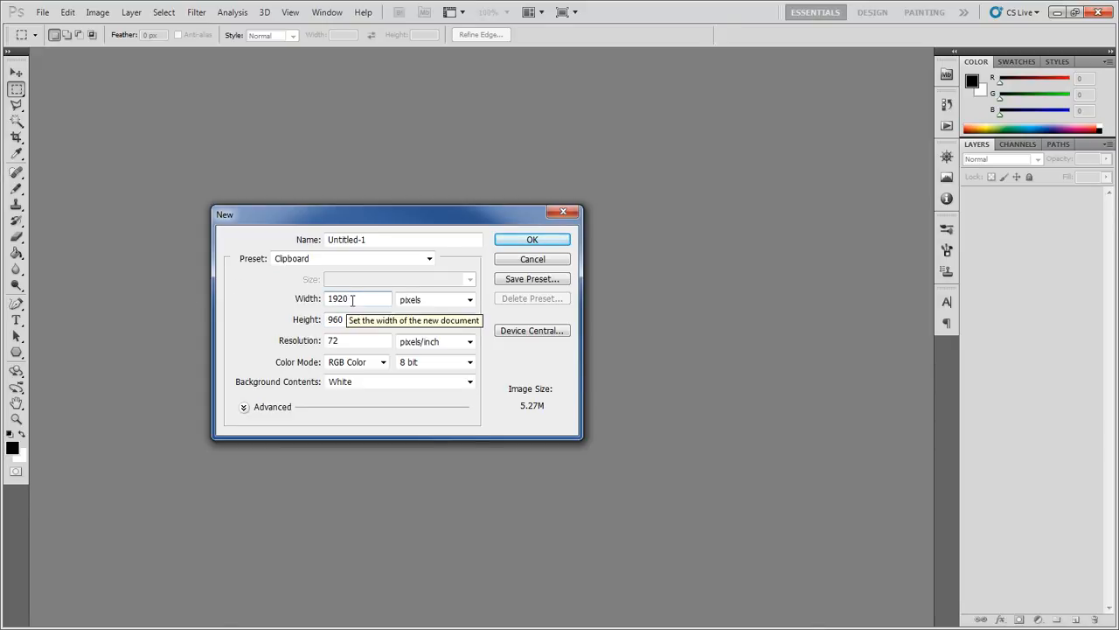
{"action": "double_click", "coordinate": [354, 300]}
{"action": "double_click", "coordinate": [354, 319]}
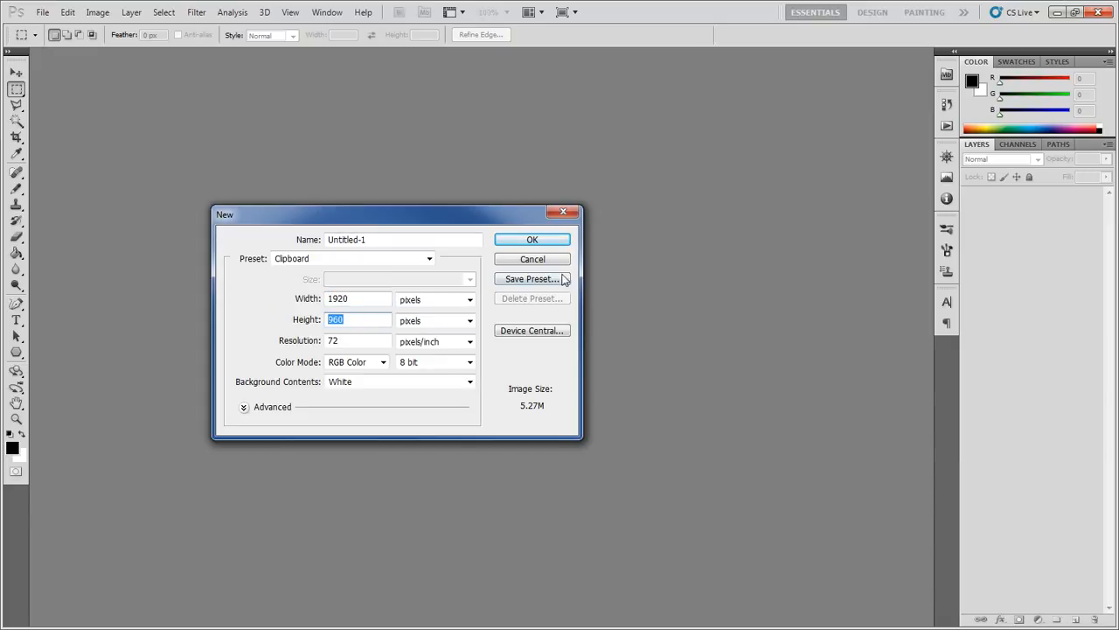
{"action": "left_click", "coordinate": [540, 243]}
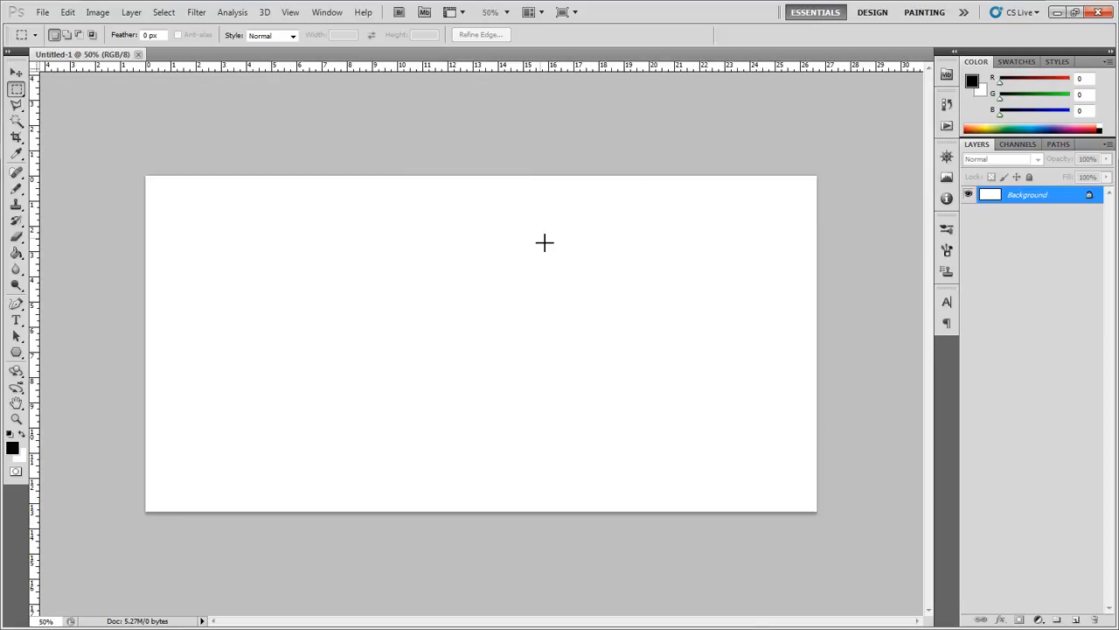
Paste the copied atom image into the new document and keep its layer selected.
{"action": "left_click", "coordinate": [69, 12]}
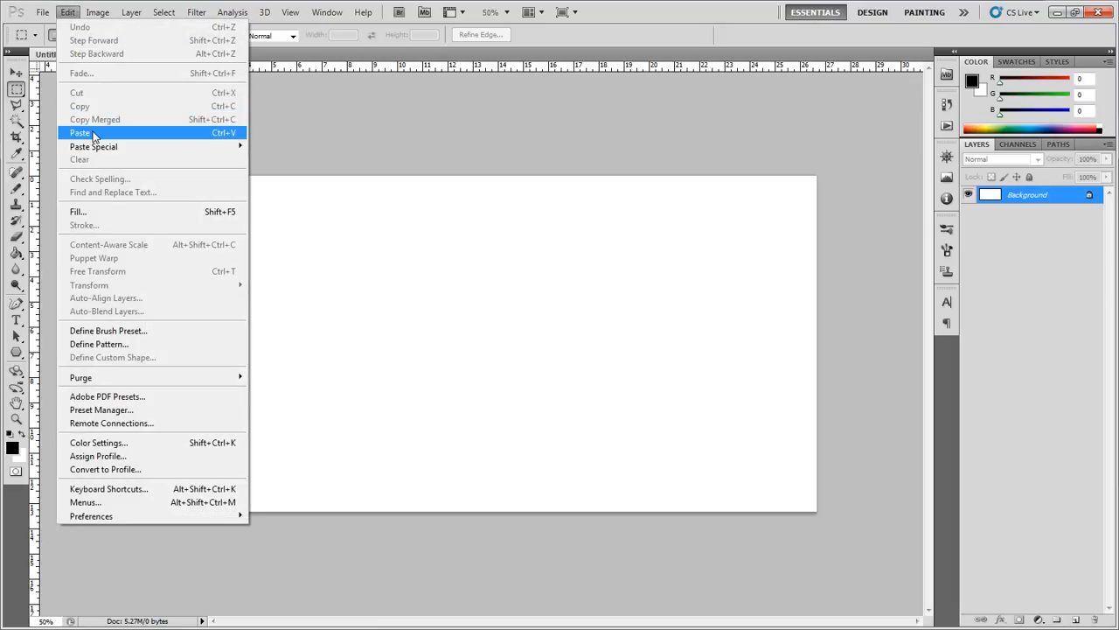
{"action": "left_click", "coordinate": [229, 134]}
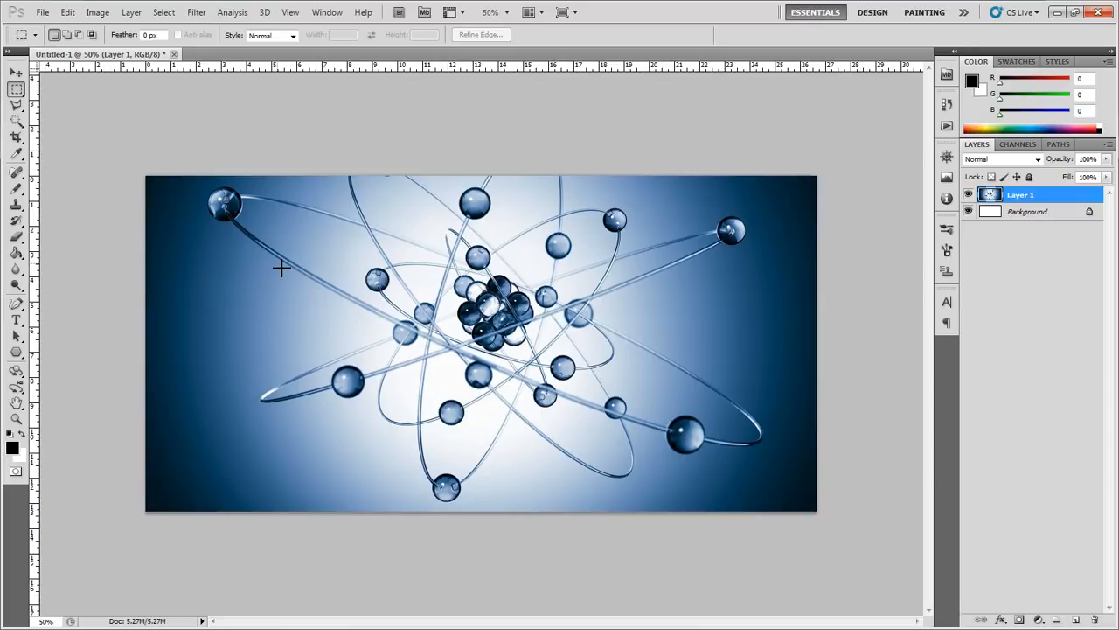
{"action": "left_click", "coordinate": [1077, 213]}
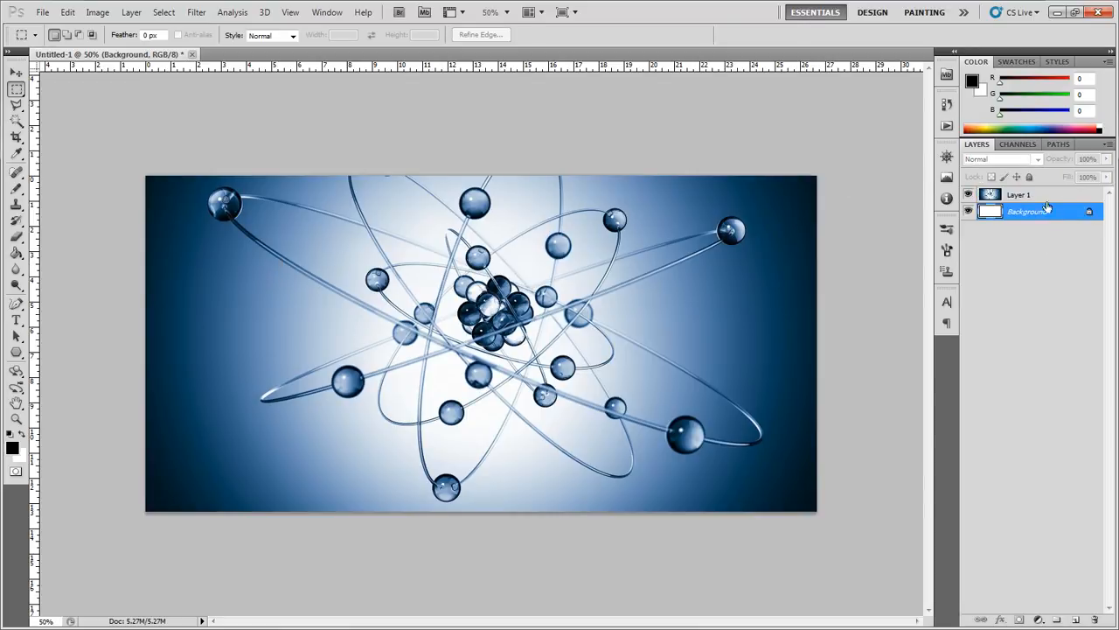
{"action": "left_click", "coordinate": [1043, 201]}
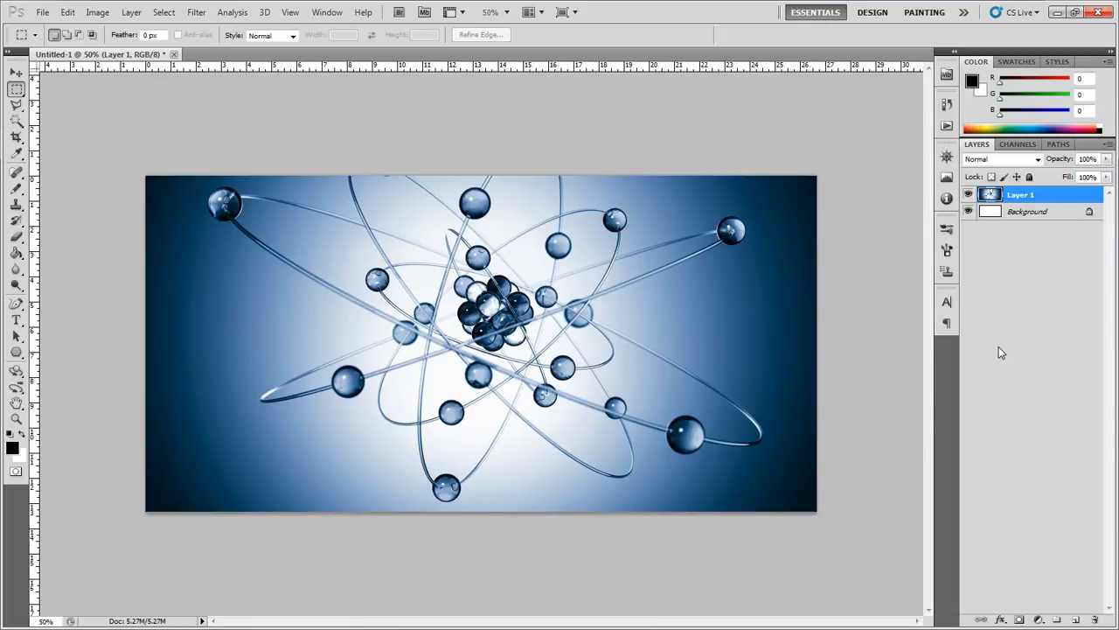
Activate the Crop Tool, switch briefly to the Slice Tool and return to the Crop Tool.
{"action": "left_click", "coordinate": [23, 140]}
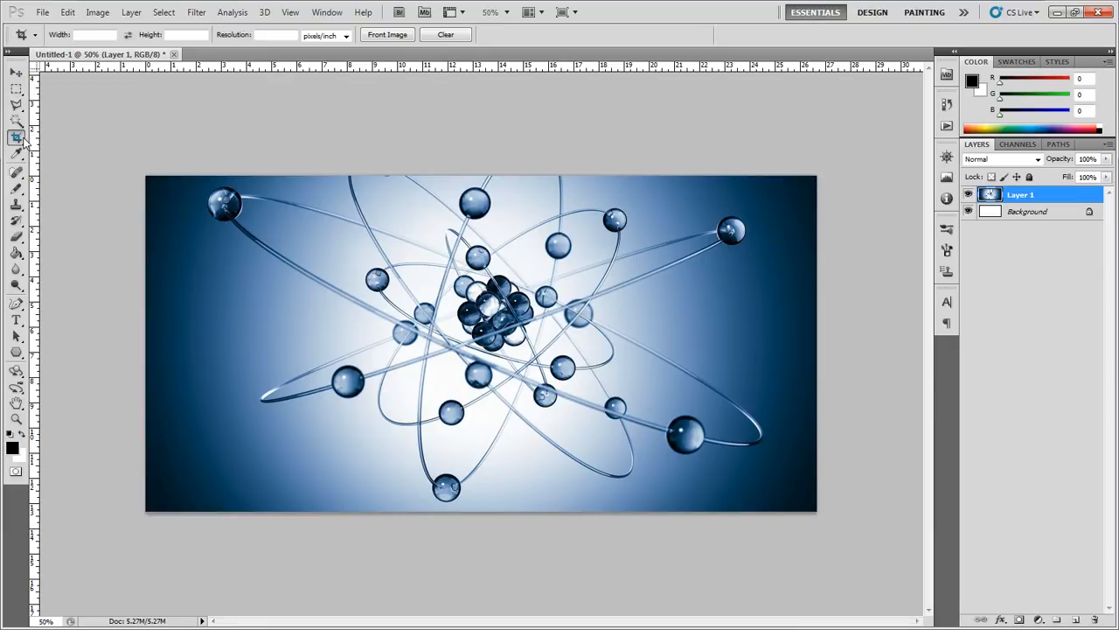
{"action": "left_click", "coordinate": [66, 149]}
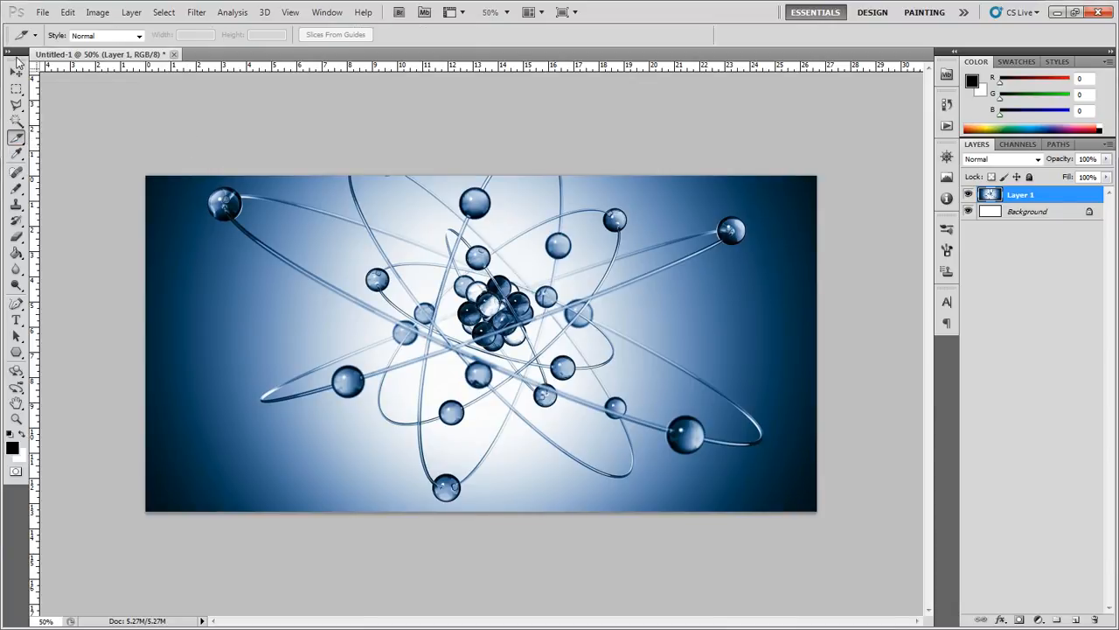
{"action": "left_click", "coordinate": [20, 140]}
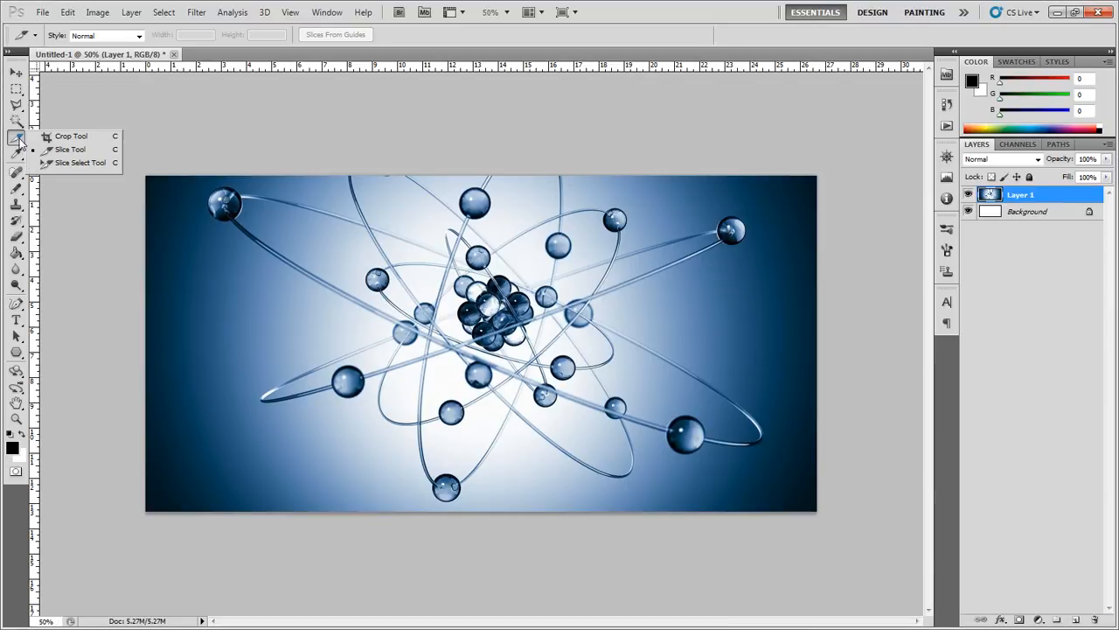
{"action": "left_click", "coordinate": [39, 142]}
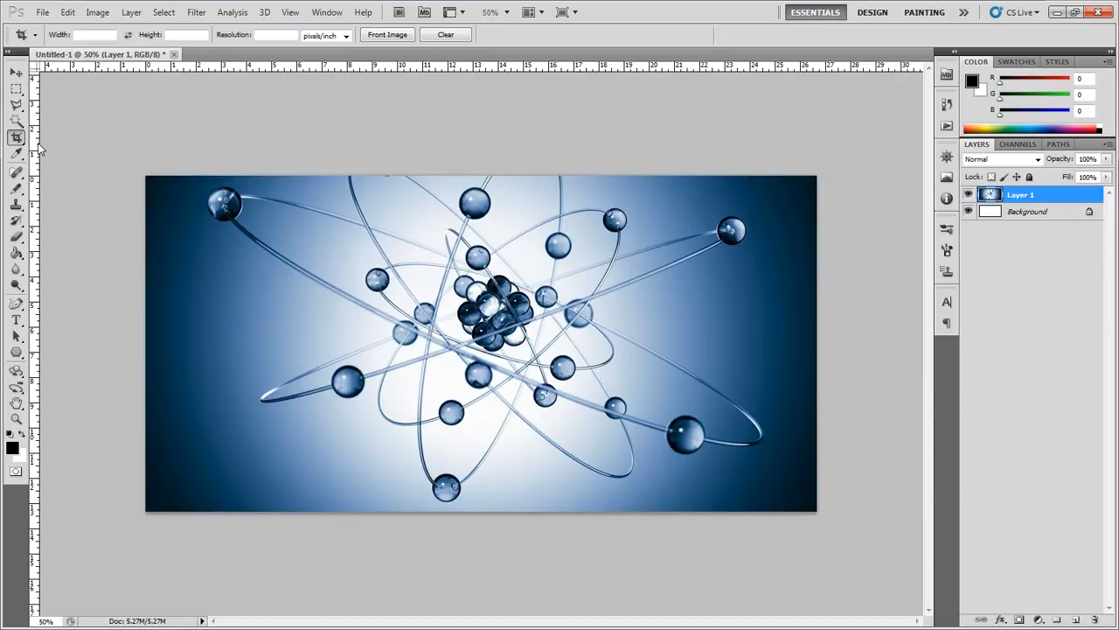
Try an unconstrained crop frame around the atom's nucleus, stretch and shrink it by its edges and corner, and cancel it.
{"action": "left_click_drag", "start_coordinate": [269, 269], "coordinate": [385, 362]}
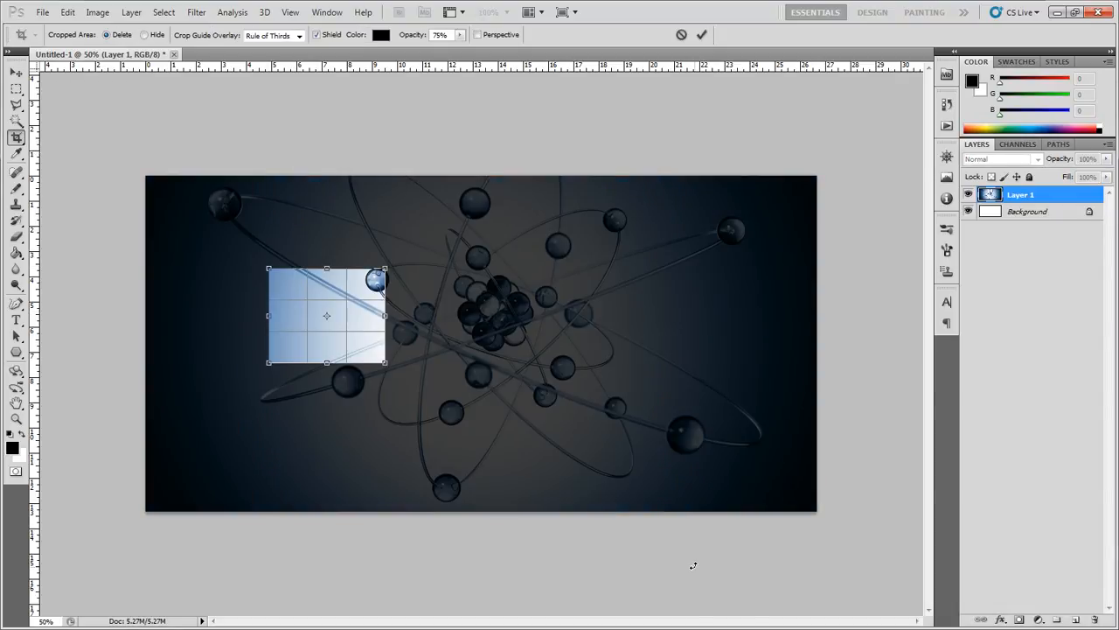
{"action": "left_click_drag", "start_coordinate": [384, 315], "coordinate": [467, 313]}
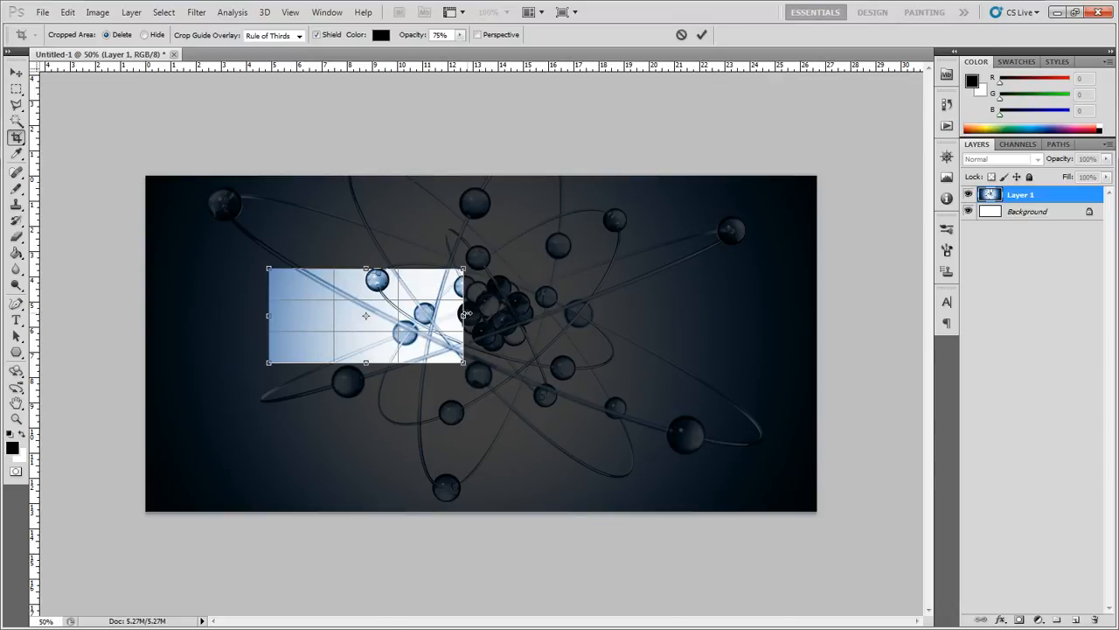
{"action": "left_click_drag", "start_coordinate": [366, 362], "coordinate": [365, 426]}
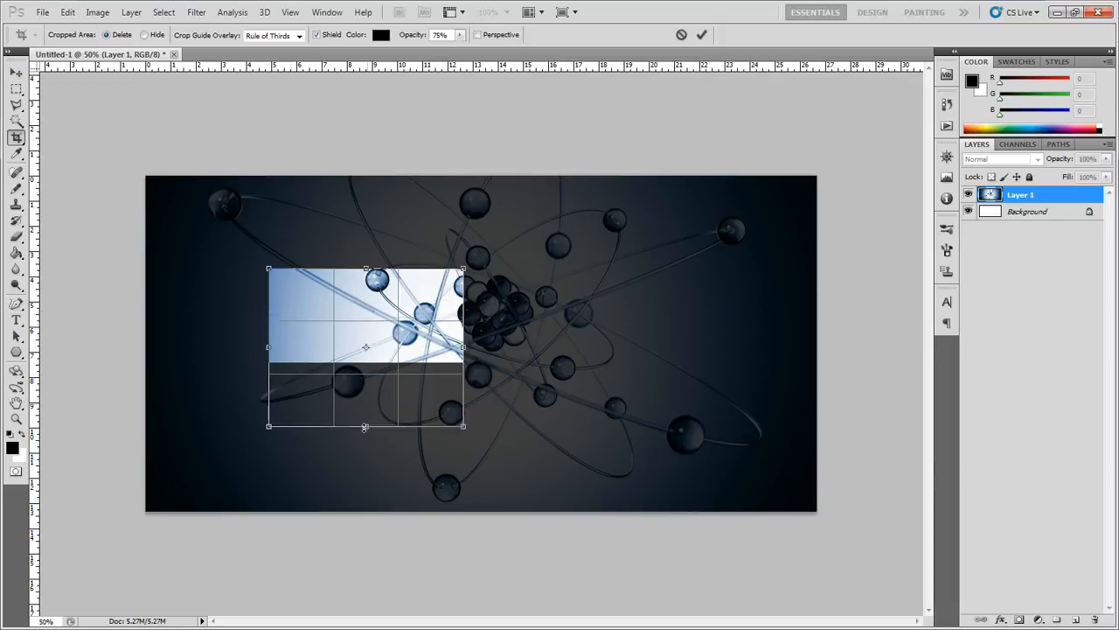
{"action": "left_click_drag", "start_coordinate": [463, 428], "coordinate": [615, 446]}
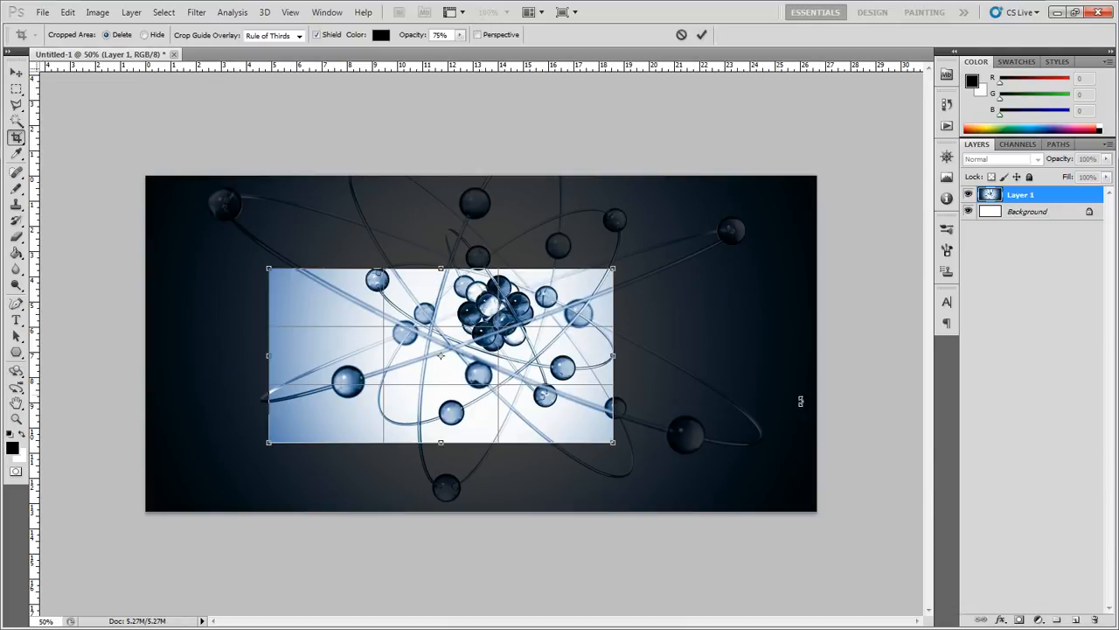
{"action": "left_click_drag", "start_coordinate": [614, 443], "coordinate": [621, 312]}
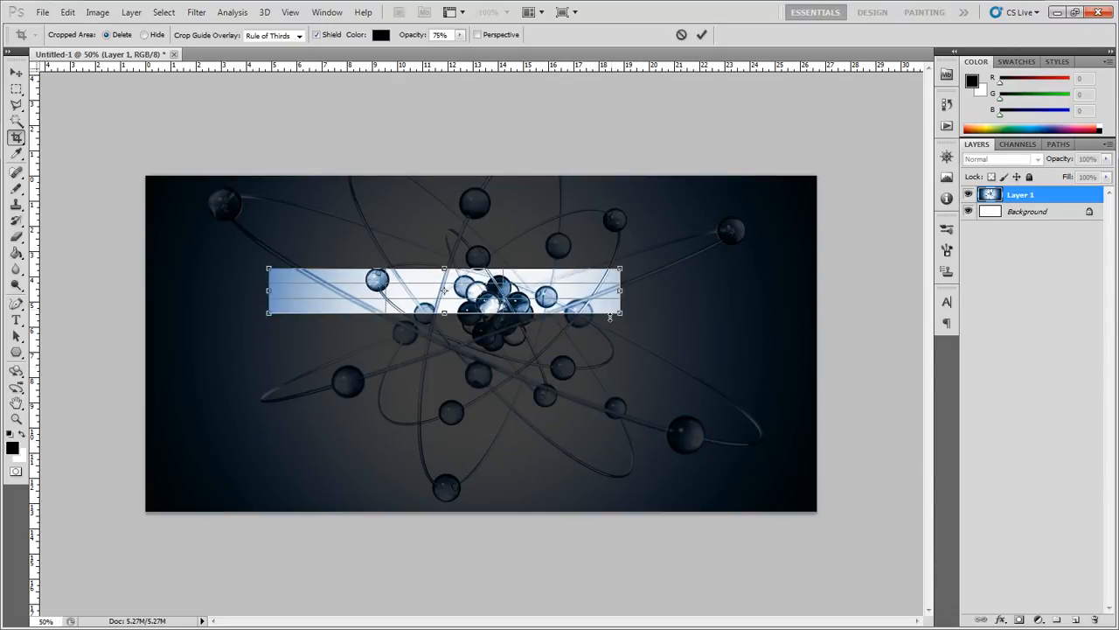
{"action": "left_click_drag", "start_coordinate": [623, 313], "coordinate": [622, 432]}
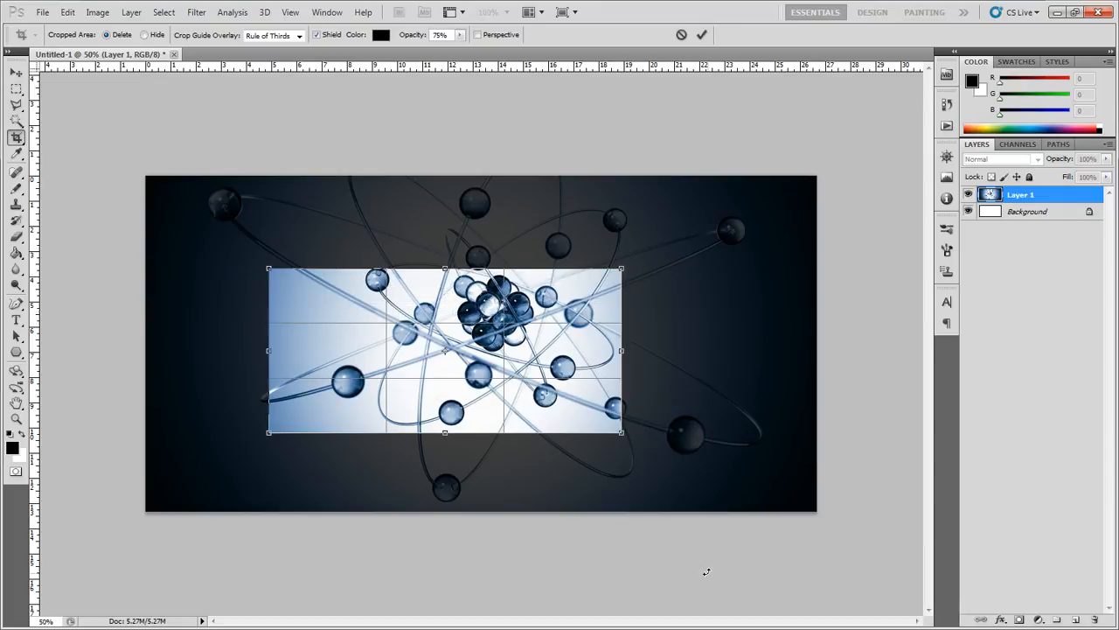
{"action": "key", "text": "Escape"}
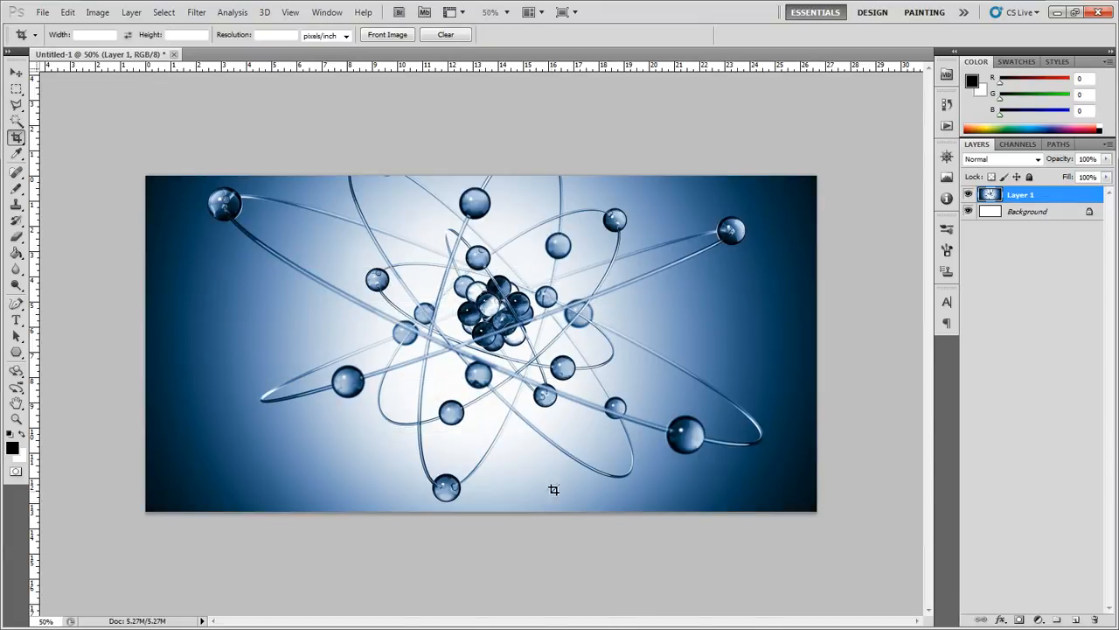
Set the crop size to 300 in wide by 200 in high, with the resolution unit in pixels/inch.
{"action": "left_click", "coordinate": [97, 35]}
{"action": "type", "text": "300"}
{"action": "key", "text": "Tab"}
{"action": "type", "text": "200"}
{"action": "left_click", "coordinate": [92, 35]}
{"action": "left_click", "coordinate": [265, 35]}
{"action": "left_click", "coordinate": [325, 36]}
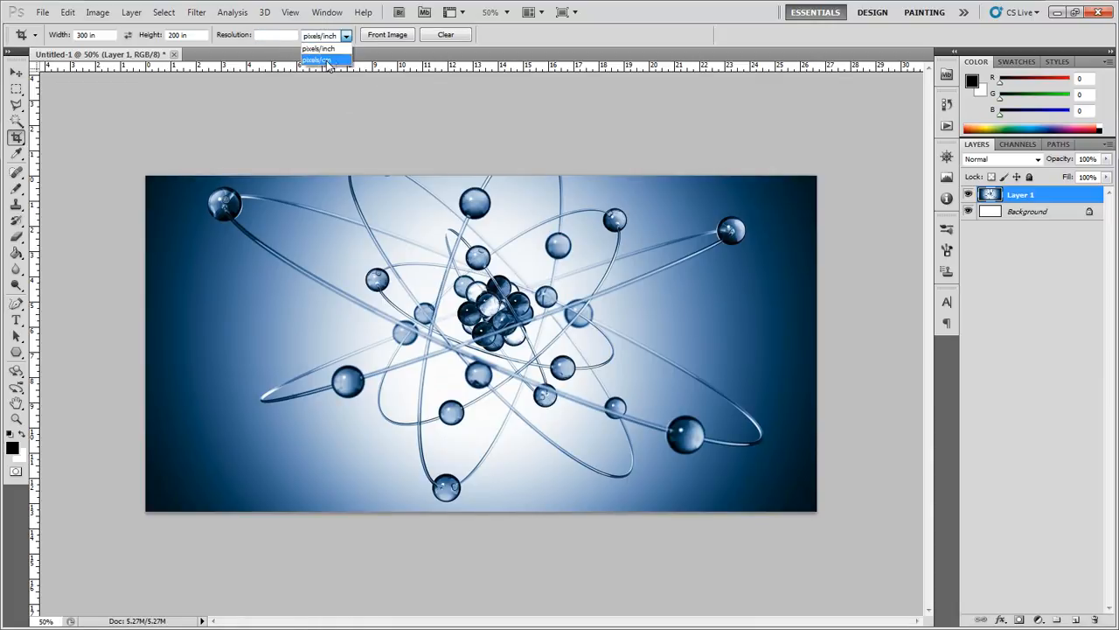
{"action": "left_click", "coordinate": [319, 49]}
Draw a fixed-ratio crop frame, enlarge it to the full image height and centre it roughly over the atom.
{"action": "left_click_drag", "start_coordinate": [266, 249], "coordinate": [443, 365]}
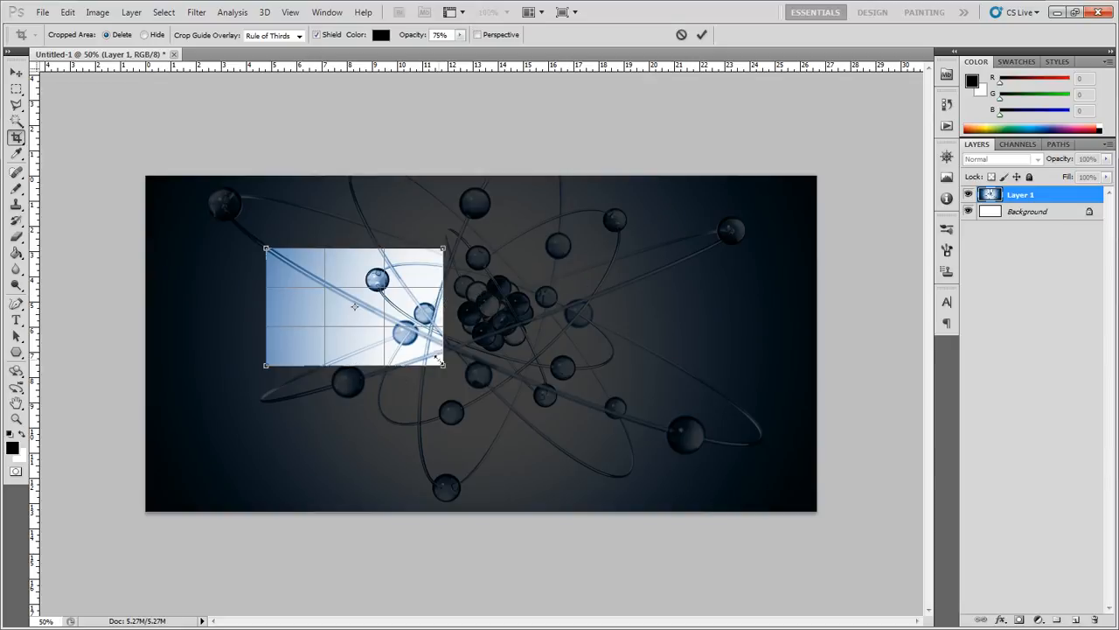
{"action": "left_click_drag", "start_coordinate": [440, 361], "coordinate": [649, 452]}
{"action": "left_click_drag", "start_coordinate": [457, 359], "coordinate": [335, 287]}
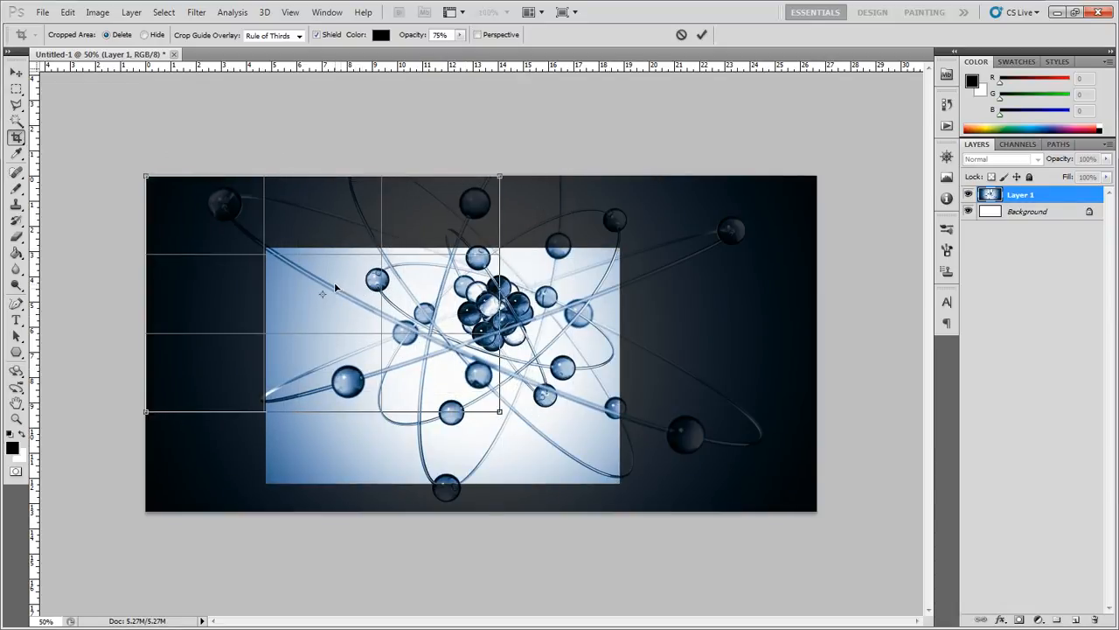
{"action": "left_click_drag", "start_coordinate": [503, 414], "coordinate": [639, 515]}
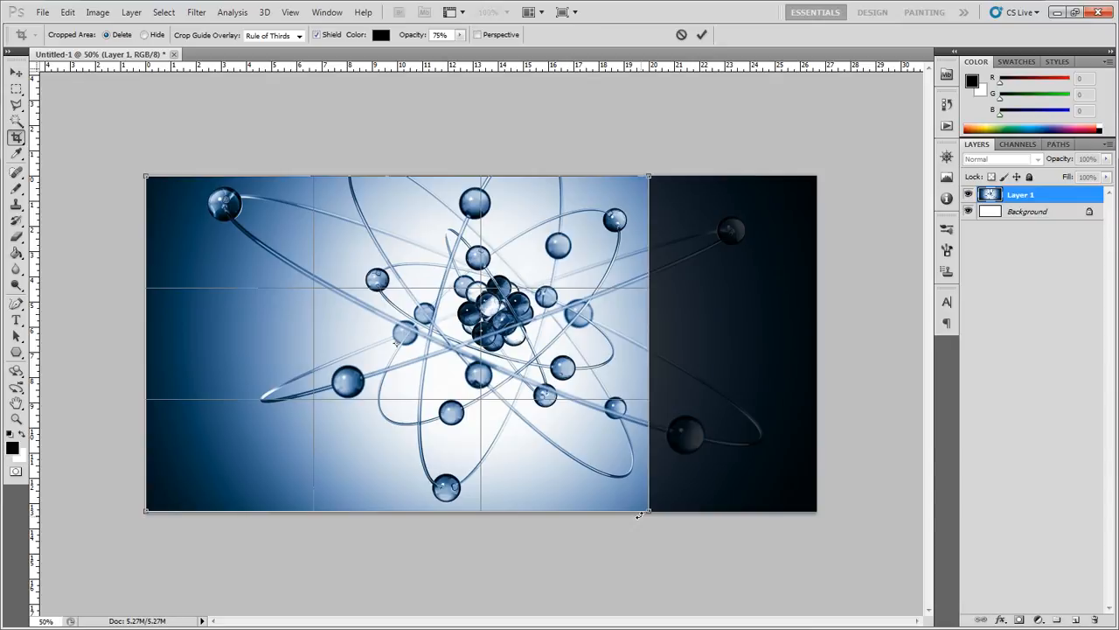
{"action": "left_click_drag", "start_coordinate": [417, 326], "coordinate": [528, 326]}
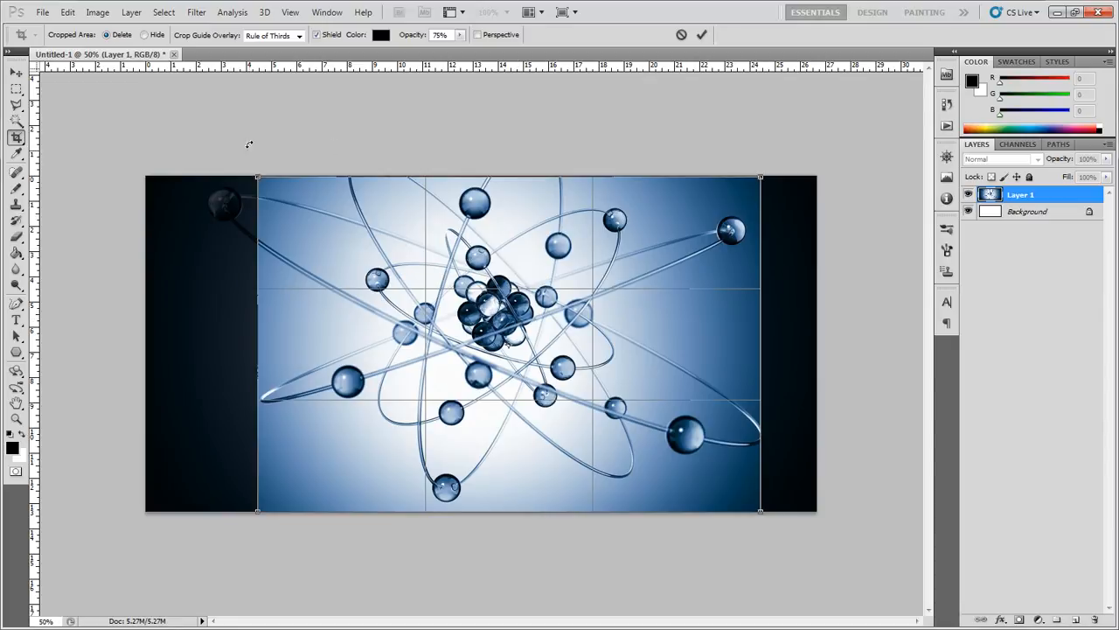
Try extending the crop frame beyond the canvas, shrink it back to the image height and shift it sideways over the atom.
{"action": "left_click_drag", "start_coordinate": [257, 176], "coordinate": [193, 133]}
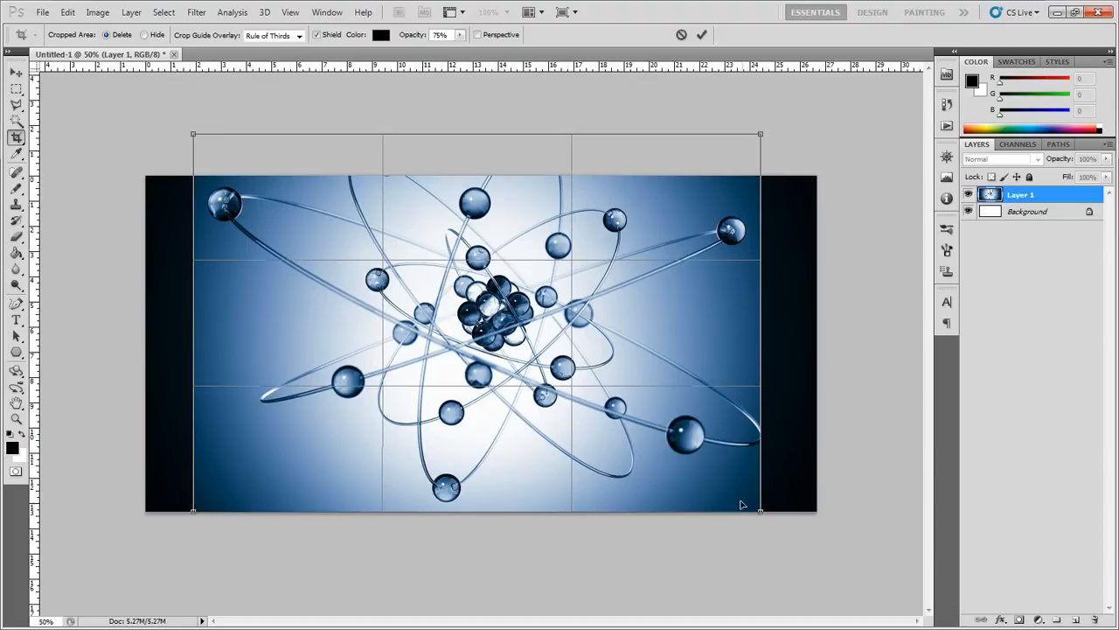
{"action": "left_click_drag", "start_coordinate": [760, 510], "coordinate": [781, 525]}
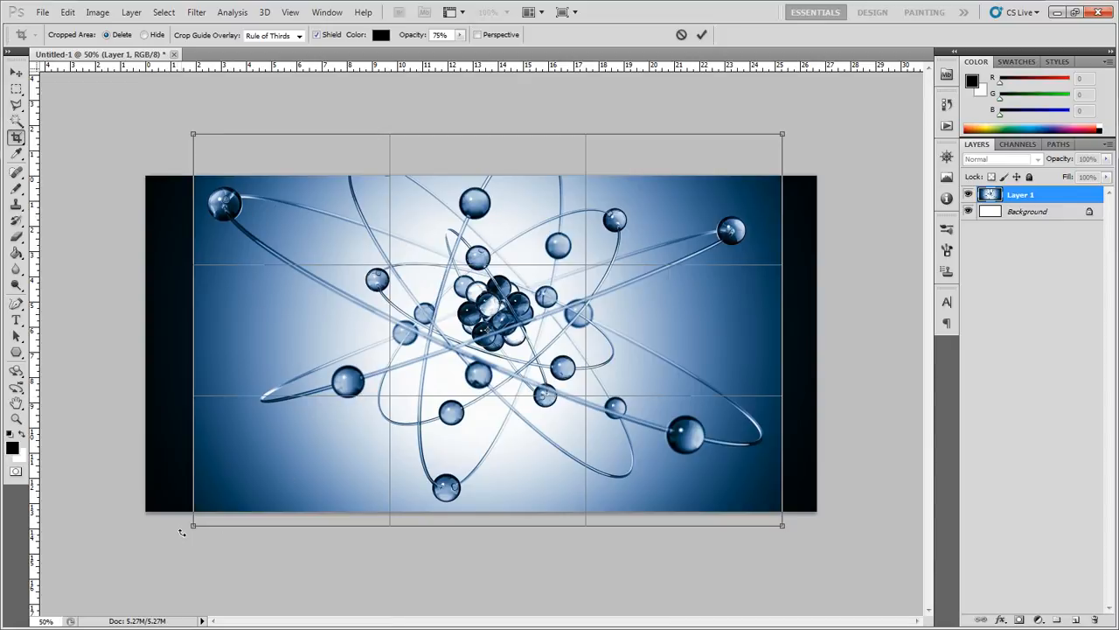
{"action": "left_click_drag", "start_coordinate": [181, 532], "coordinate": [206, 518]}
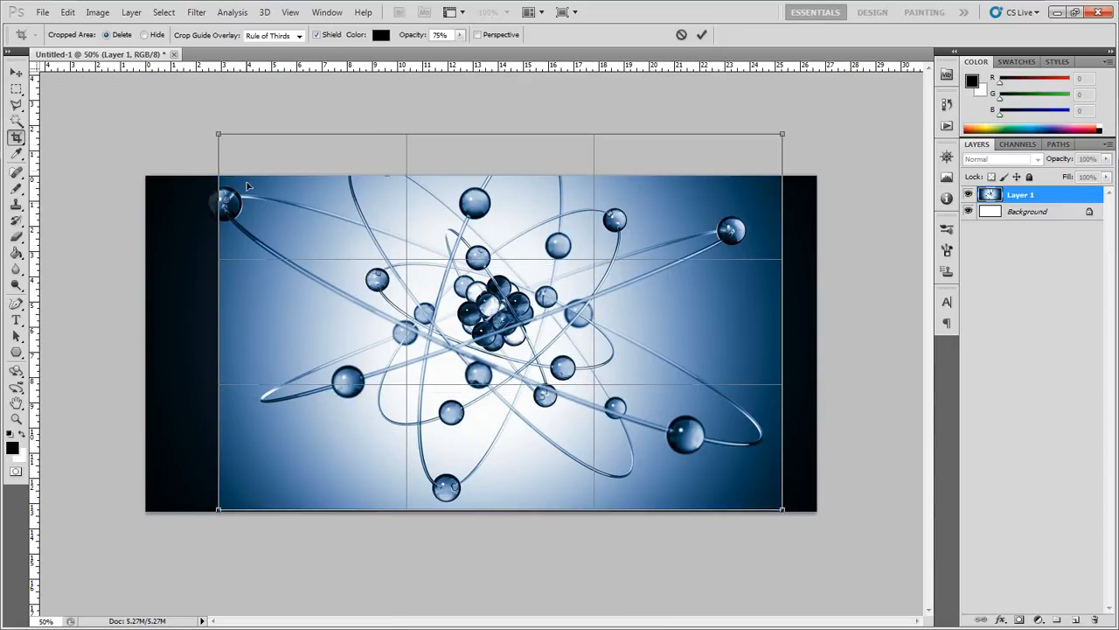
{"action": "left_click_drag", "start_coordinate": [218, 134], "coordinate": [267, 197]}
{"action": "left_click_drag", "start_coordinate": [448, 281], "coordinate": [396, 279]}
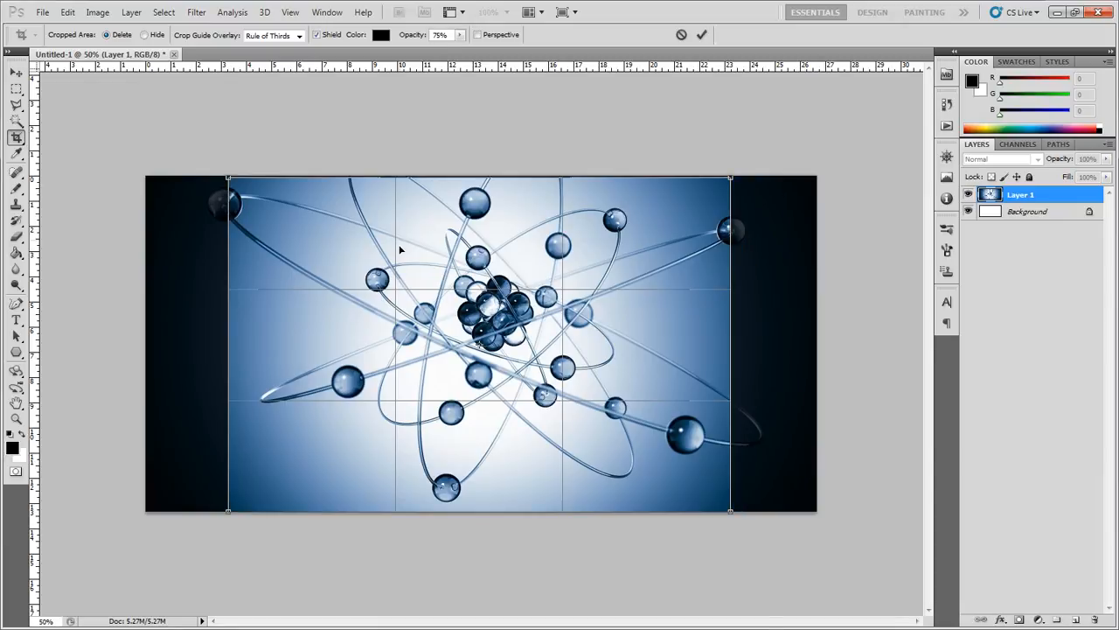
Extend the crop frame past the canvas's upper and lower edges to enclose all the electrons, and dismiss it.
{"action": "left_click_drag", "start_coordinate": [228, 177], "coordinate": [192, 154]}
{"action": "left_click_drag", "start_coordinate": [733, 516], "coordinate": [782, 549]}
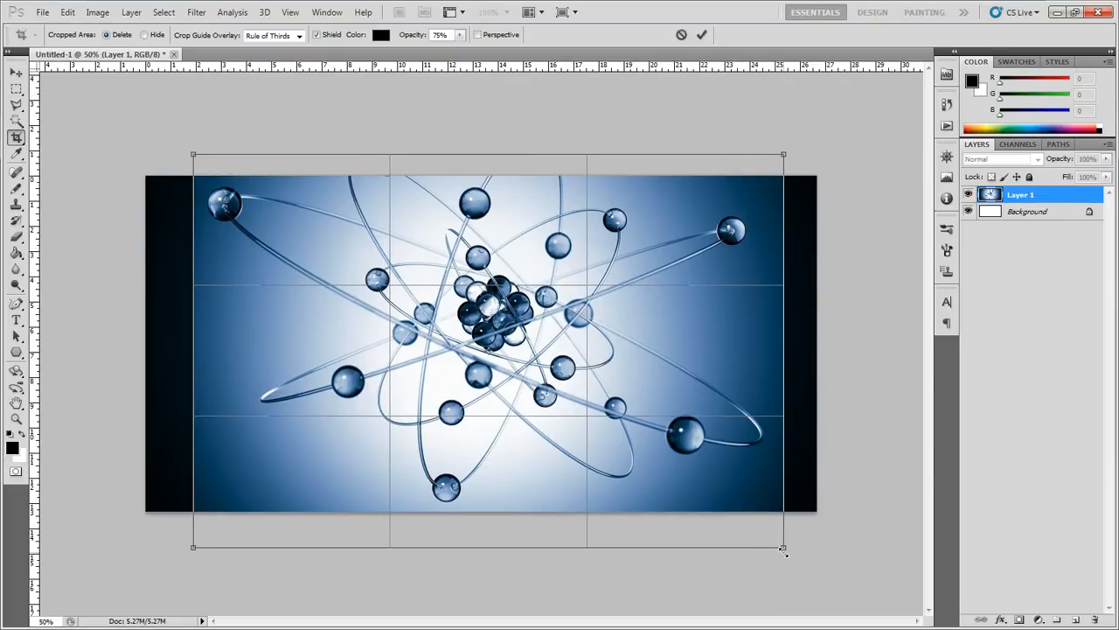
{"action": "left_click_drag", "start_coordinate": [576, 386], "coordinate": [571, 382]}
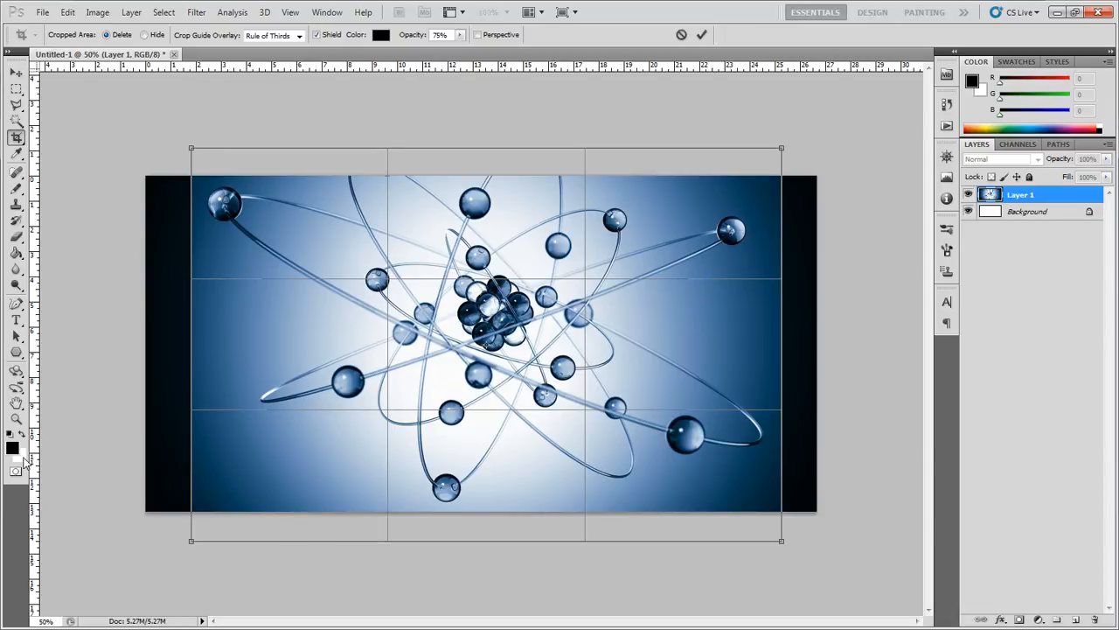
{"action": "key", "text": "Return"}
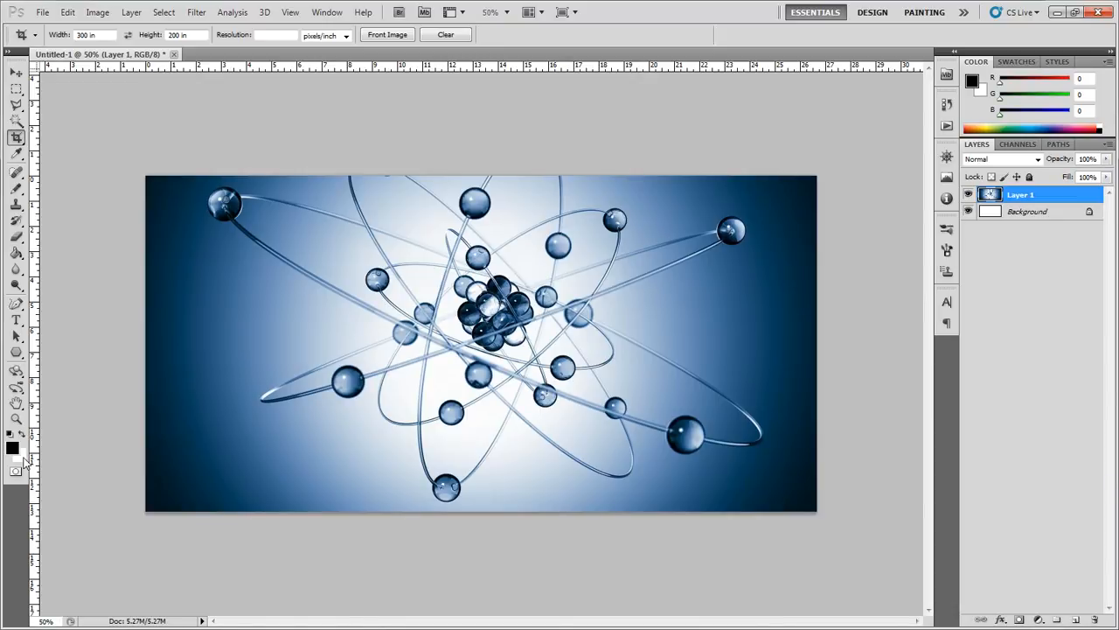
Open the background colour for editing and try several shades in a green hue, ending on 50cb67.
{"action": "left_click", "coordinate": [21, 455]}
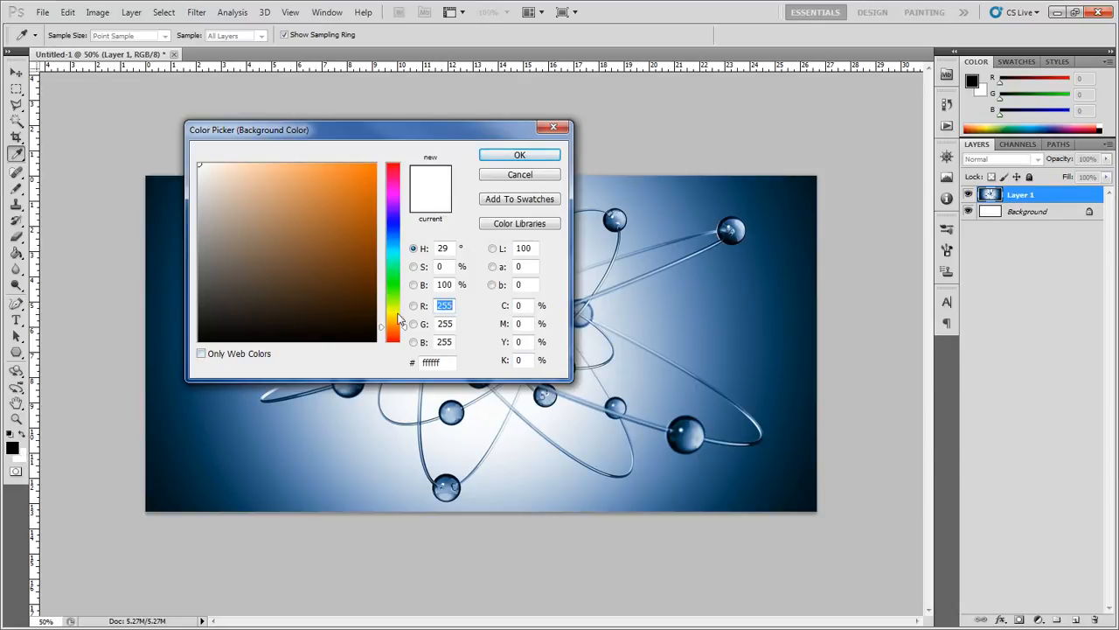
{"action": "left_click_drag", "start_coordinate": [398, 319], "coordinate": [393, 282]}
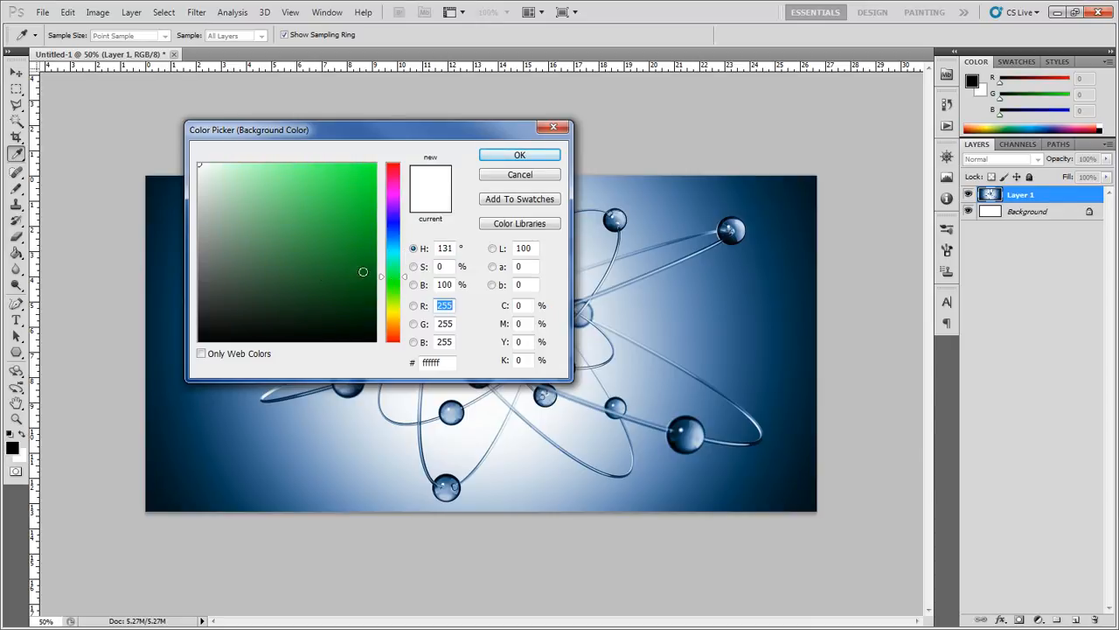
{"action": "left_click", "coordinate": [201, 335]}
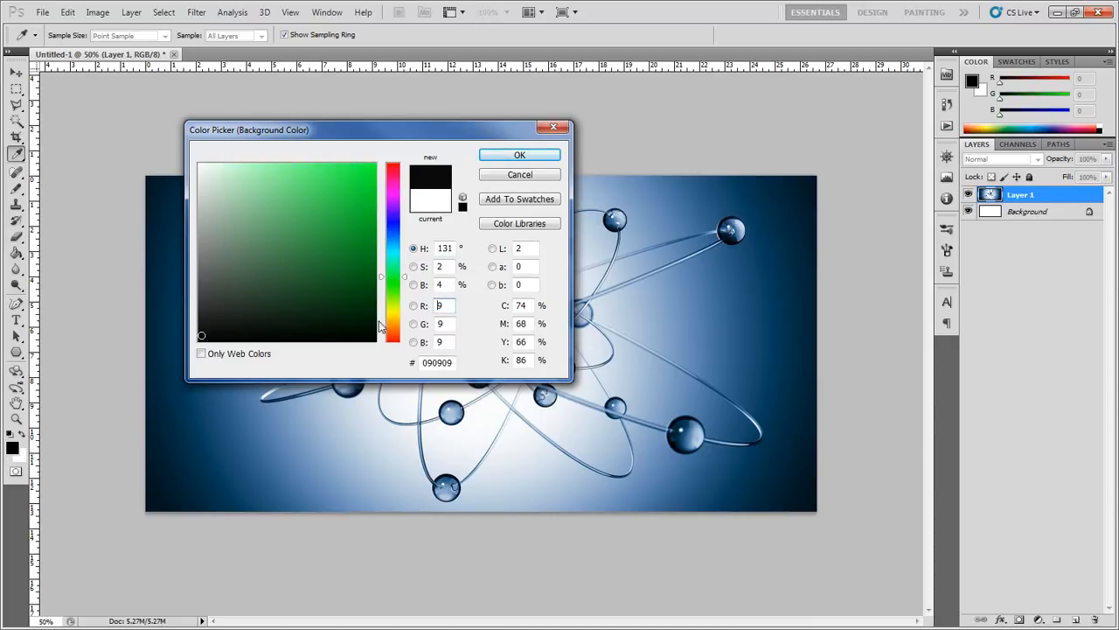
{"action": "left_click_drag", "start_coordinate": [349, 254], "coordinate": [232, 260]}
{"action": "double_click", "coordinate": [435, 363]}
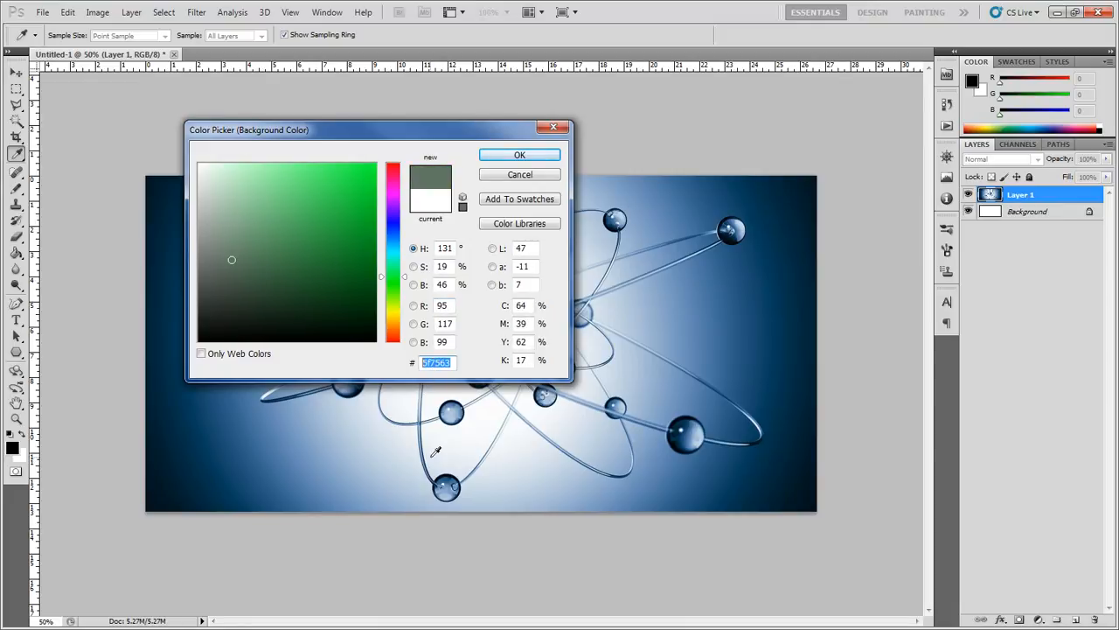
{"action": "left_click", "coordinate": [255, 195]}
{"action": "left_click_drag", "start_coordinate": [254, 195], "coordinate": [306, 200]}
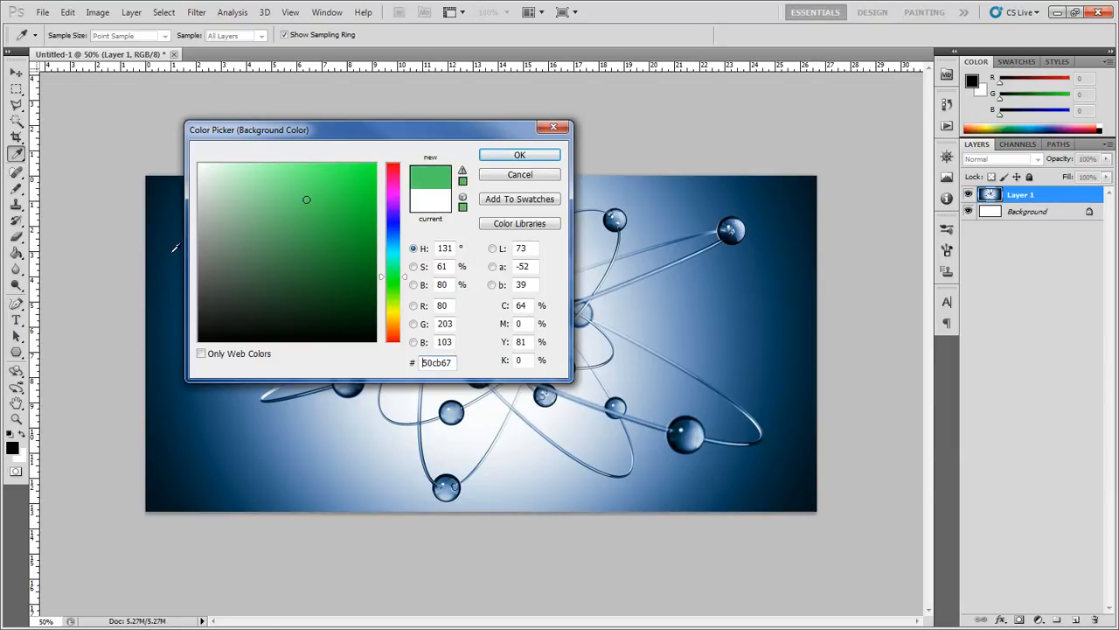
Sample trial background colours from the image's dark edges, pale centre and light blue lower area.
{"action": "left_click_drag", "start_coordinate": [636, 234], "coordinate": [150, 185]}
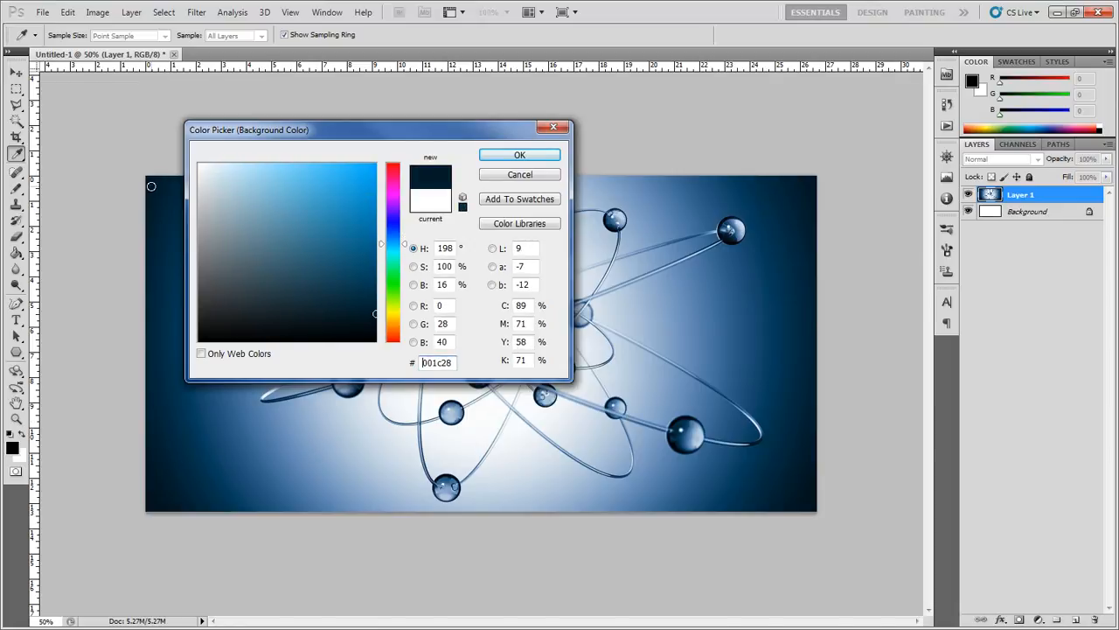
{"action": "left_click", "coordinate": [146, 303]}
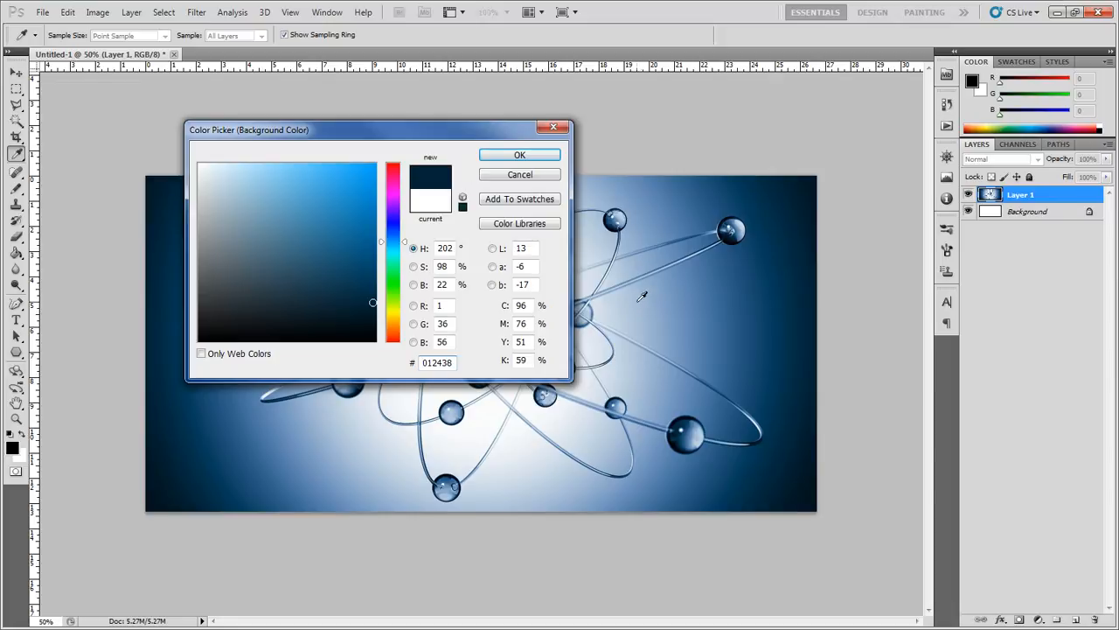
{"action": "left_click", "coordinate": [606, 305]}
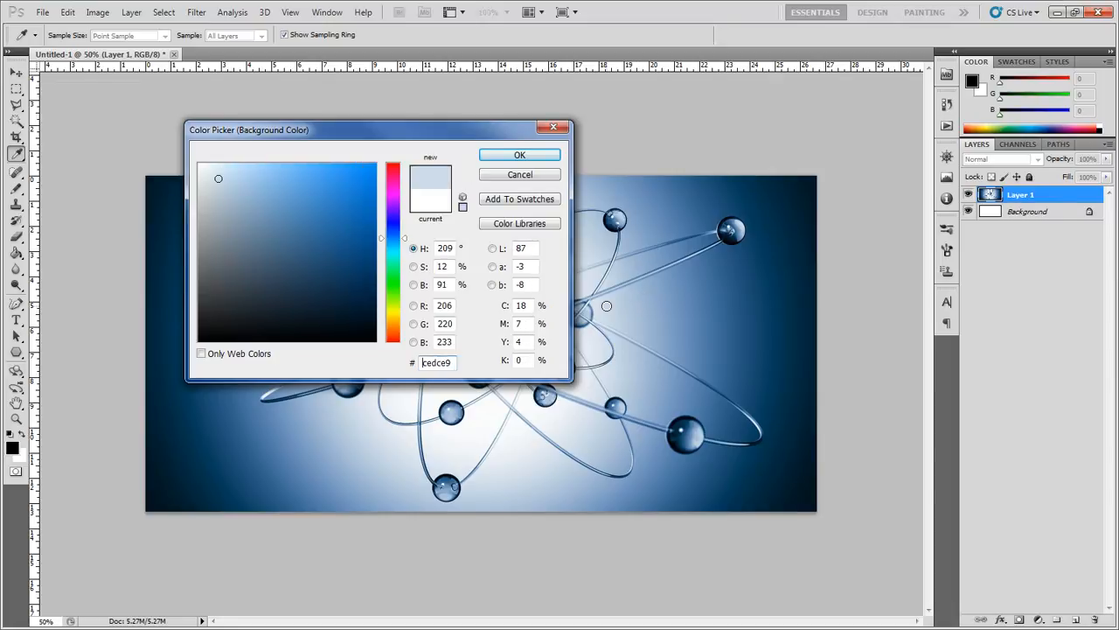
{"action": "left_click", "coordinate": [815, 179]}
{"action": "left_click", "coordinate": [673, 173]}
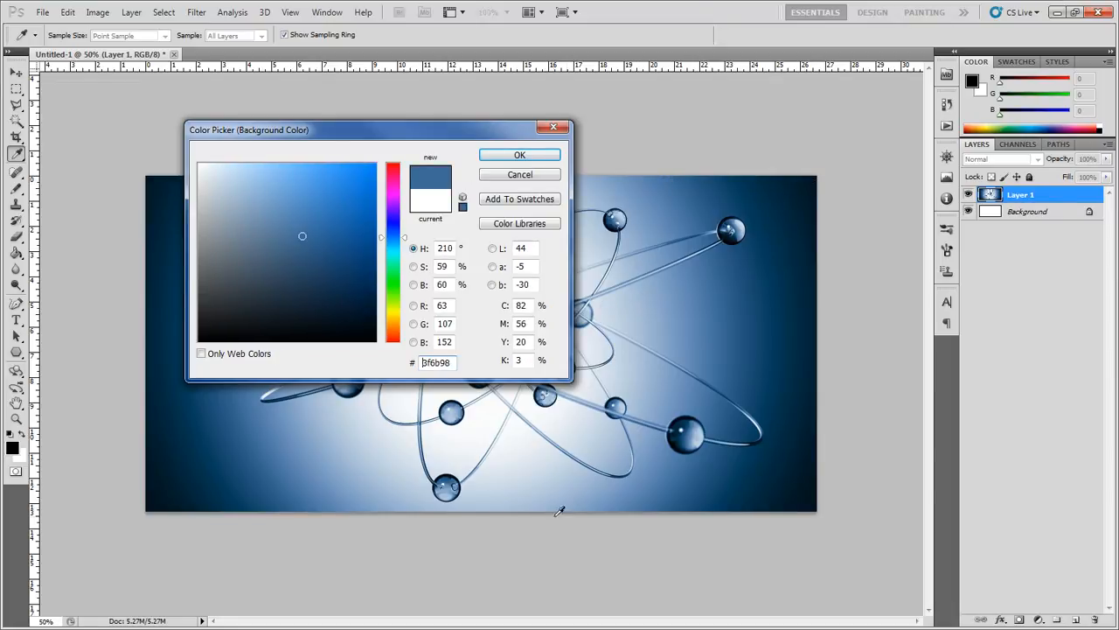
{"action": "left_click", "coordinate": [514, 503]}
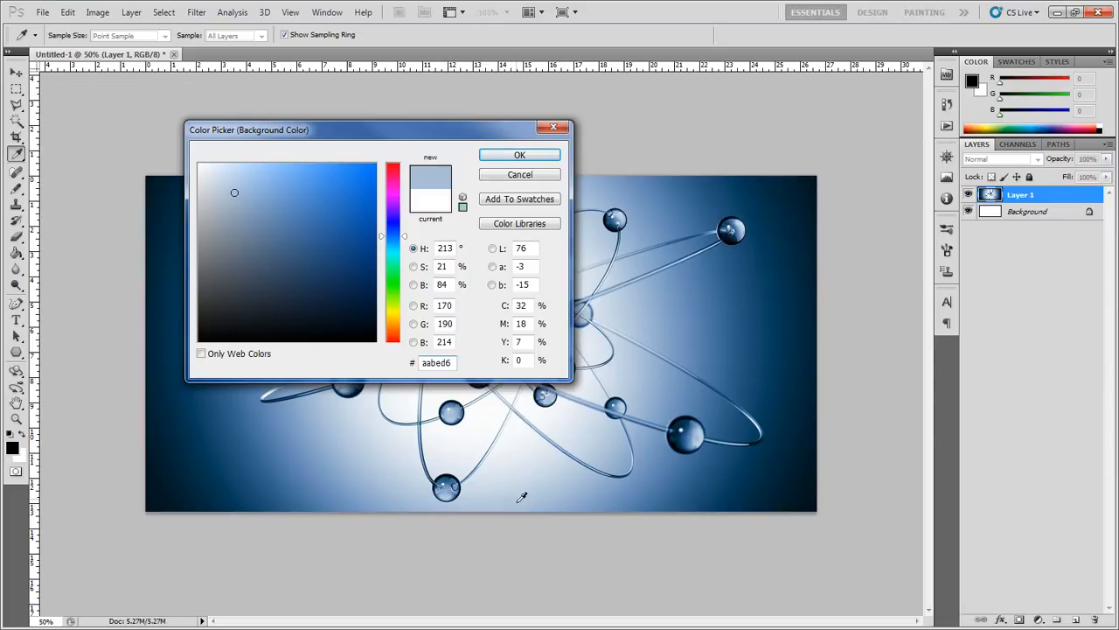
Set the background colour to a dark blue sampled near the image's lower-left edge and reactivate the Crop Tool.
{"action": "left_click", "coordinate": [278, 499]}
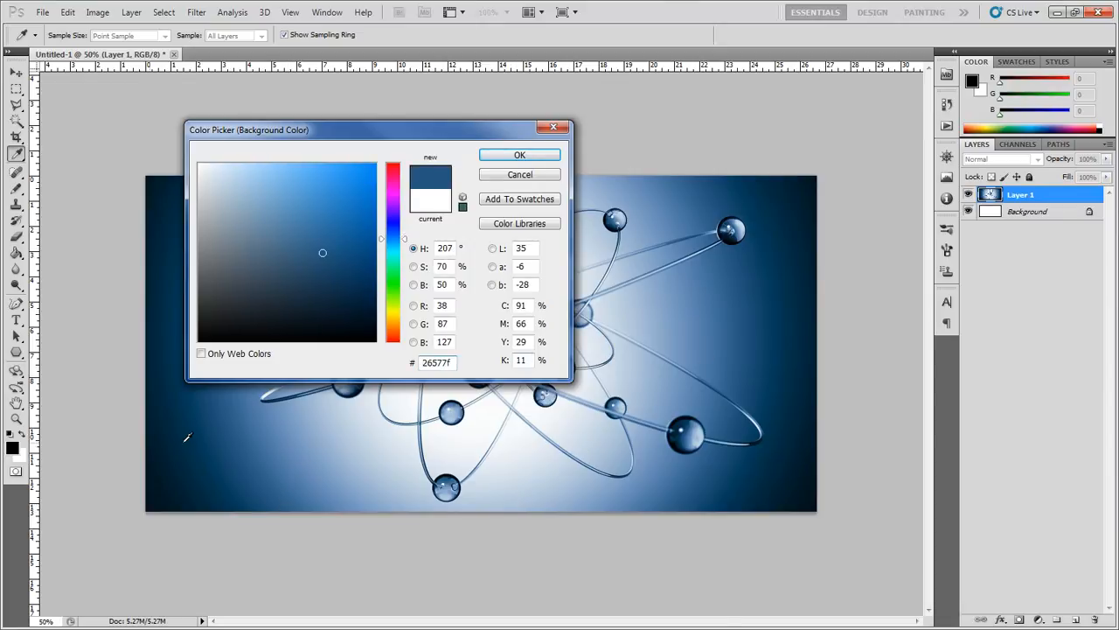
{"action": "left_click", "coordinate": [276, 505]}
{"action": "left_click", "coordinate": [492, 157]}
{"action": "key", "text": "c"}
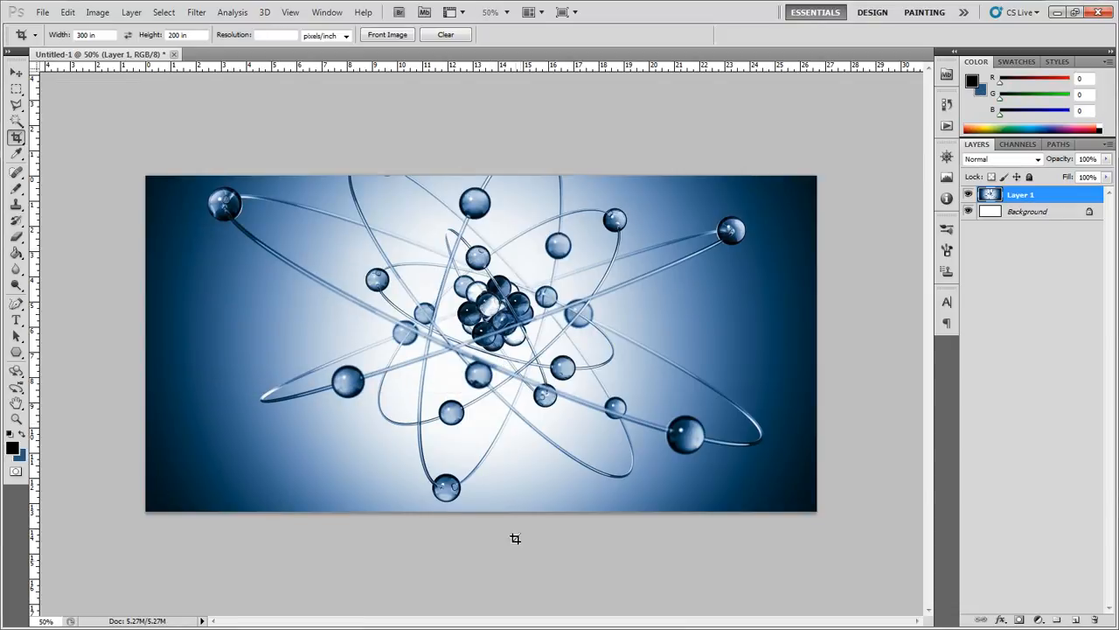
Try a 300 by 200 in crop frame enlarged past the canvas's upper and lower edges to enclose all the electrons, and dismiss it.
{"action": "left_click_drag", "start_coordinate": [222, 161], "coordinate": [707, 512]}
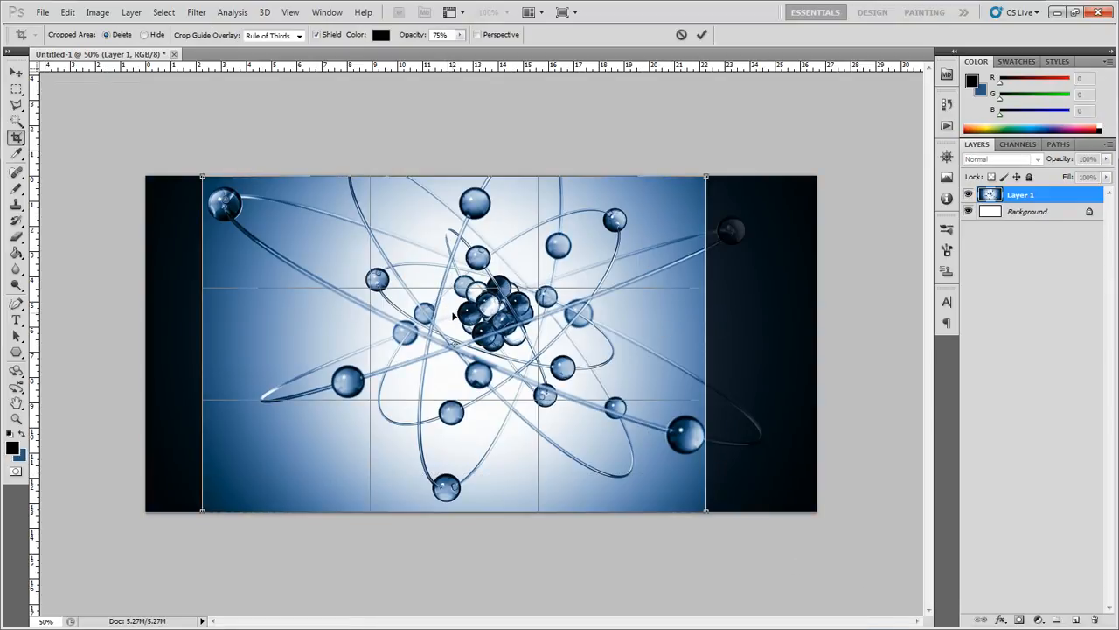
{"action": "left_click_drag", "start_coordinate": [456, 307], "coordinate": [482, 305]}
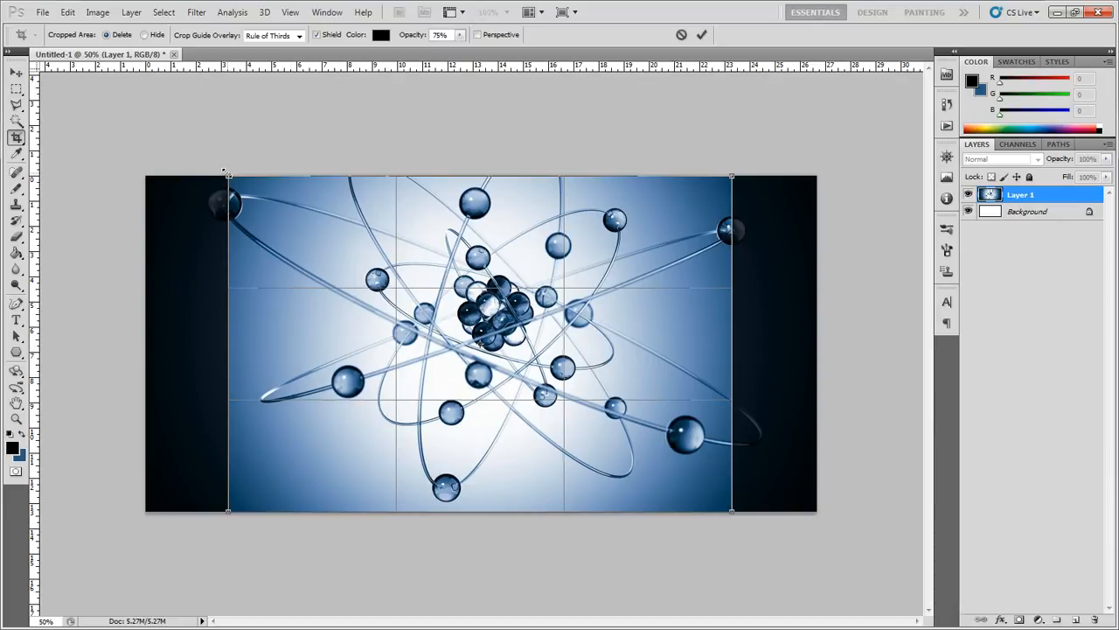
{"action": "left_click_drag", "start_coordinate": [226, 174], "coordinate": [171, 138]}
{"action": "left_click_drag", "start_coordinate": [729, 510], "coordinate": [777, 564]}
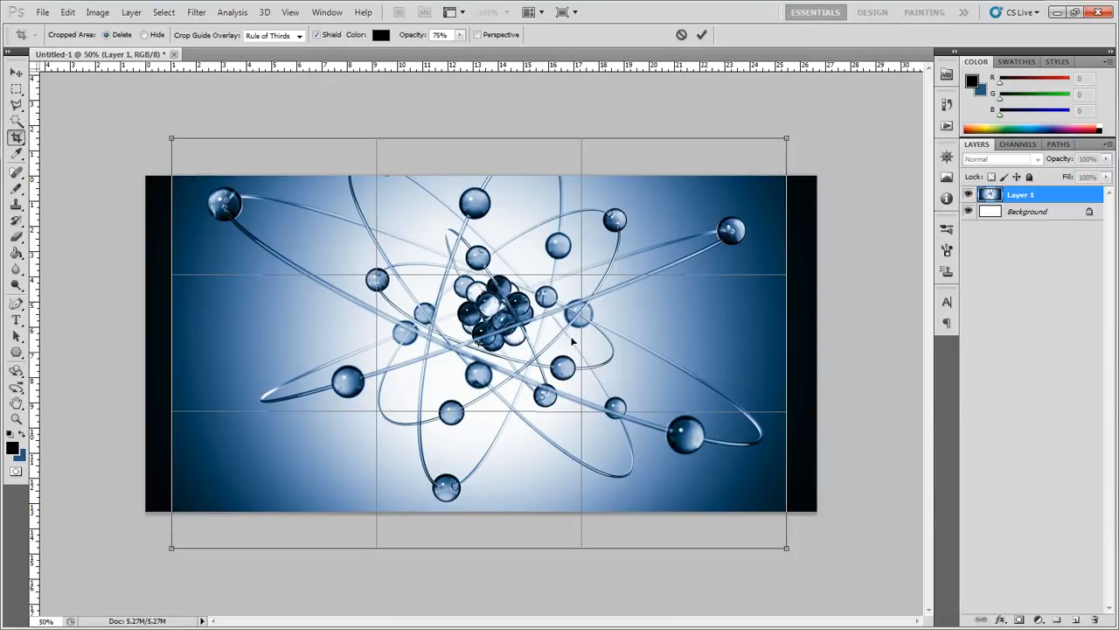
{"action": "left_click_drag", "start_coordinate": [605, 354], "coordinate": [617, 350]}
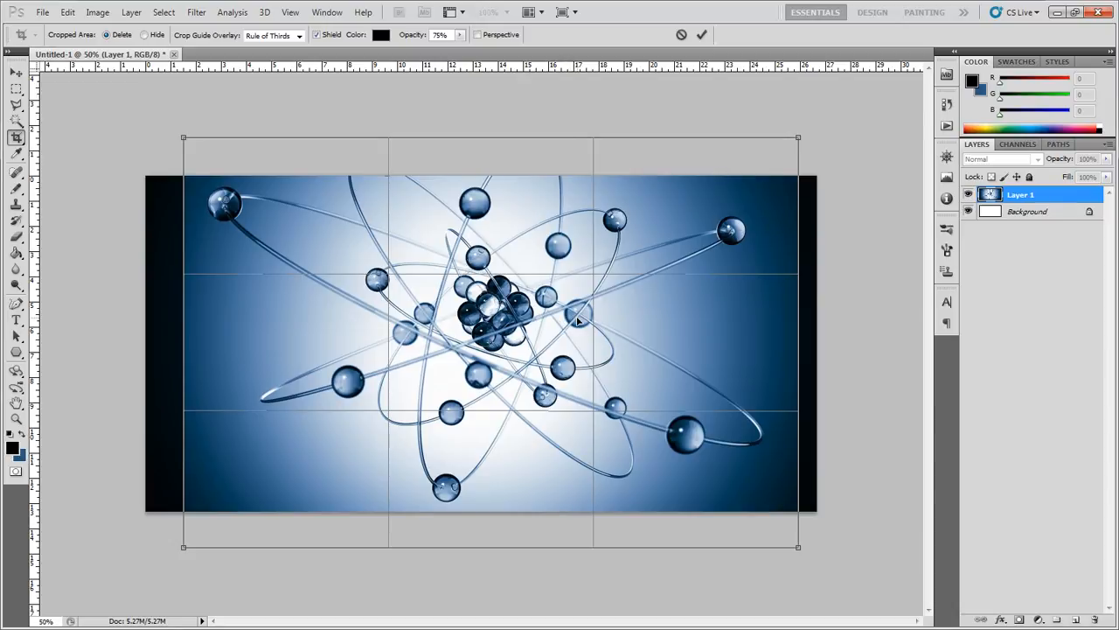
{"action": "key", "text": "Return"}
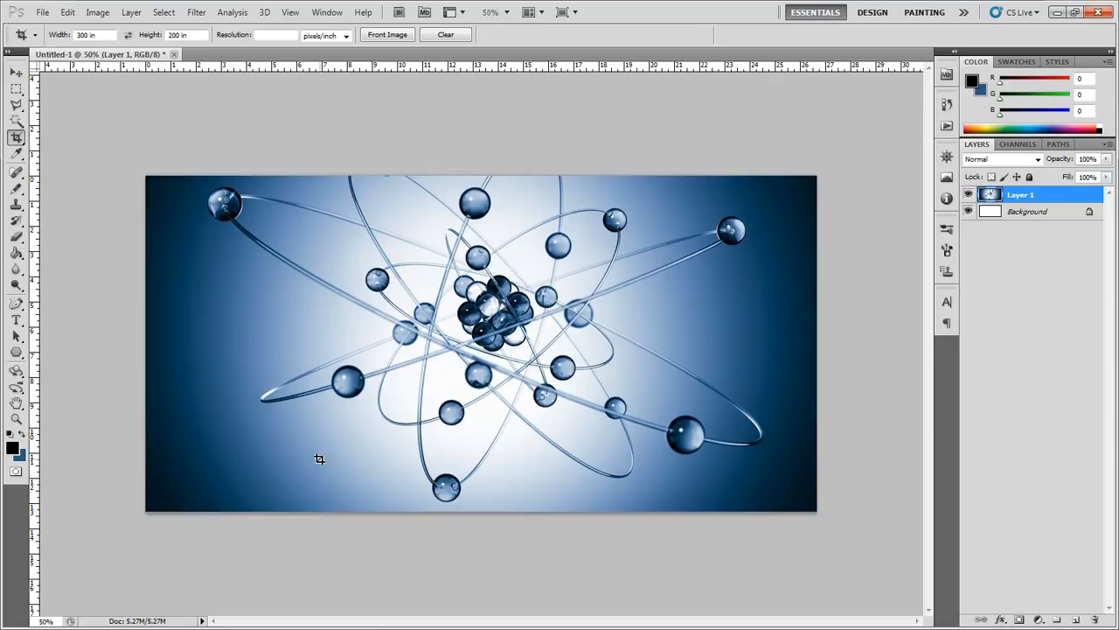
Crop the image to a 300 by 200 in frame spanning the canvas's full height and centred around the nucleus.
{"action": "mouse_move", "coordinate": [203, 187]}
{"action": "left_mouse_down"}
{"action": "mouse_move", "coordinate": [728, 483]}
{"action": "mouse_move", "coordinate": [760, 516]}
{"action": "left_mouse_up"}
{"action": "left_click_drag", "start_coordinate": [457, 359], "coordinate": [450, 347]}
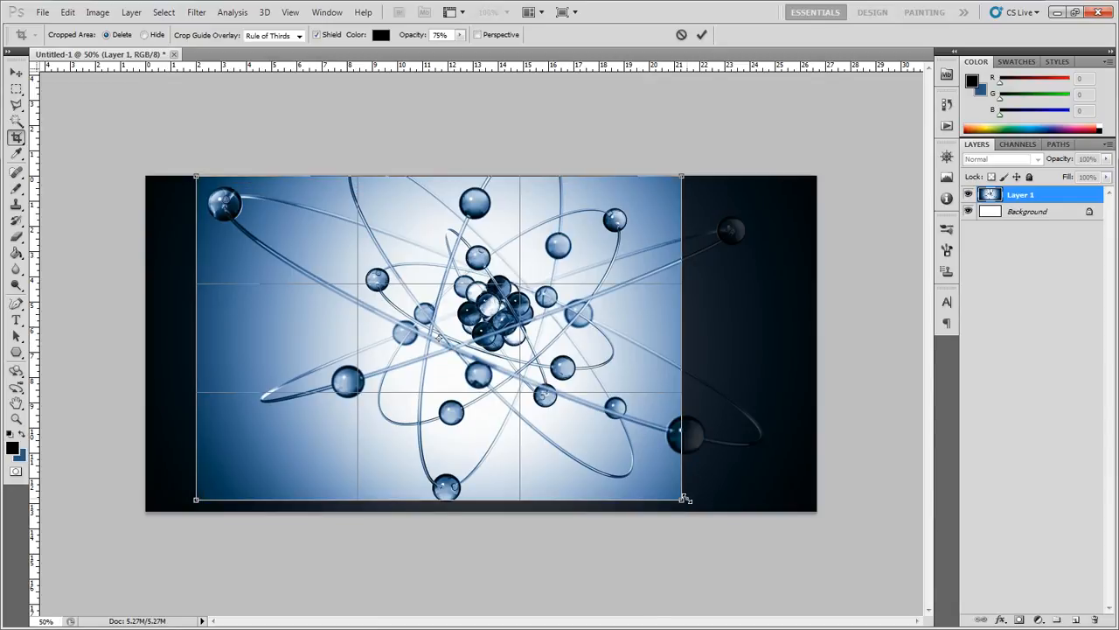
{"action": "left_click_drag", "start_coordinate": [684, 499], "coordinate": [700, 511]}
{"action": "mouse_move", "coordinate": [592, 432]}
{"action": "left_mouse_down"}
{"action": "mouse_move", "coordinate": [639, 432]}
{"action": "mouse_move", "coordinate": [624, 431]}
{"action": "left_mouse_up"}
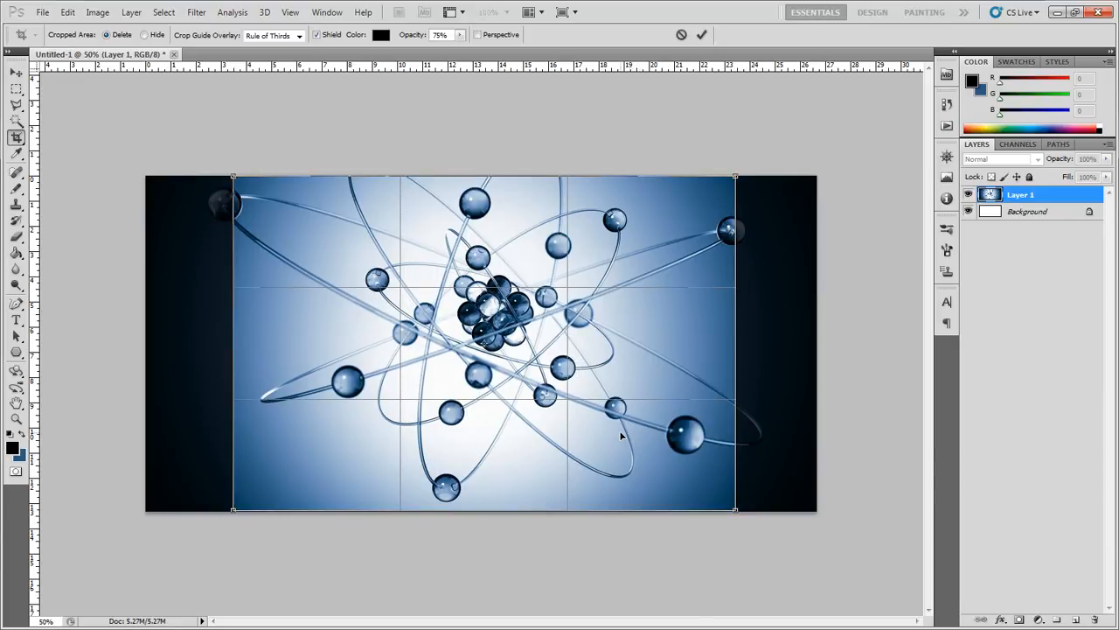
{"action": "key", "text": "Return"}
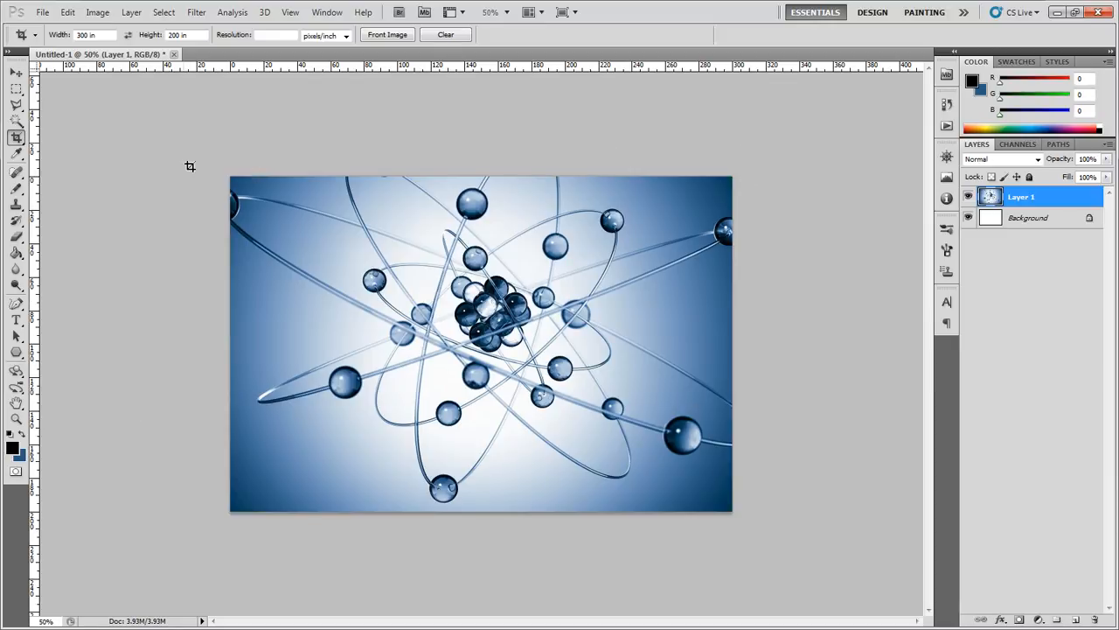
Open the cropped image in Save for Web & Devices and inspect its preview around the nucleus.
{"action": "left_click", "coordinate": [44, 13]}
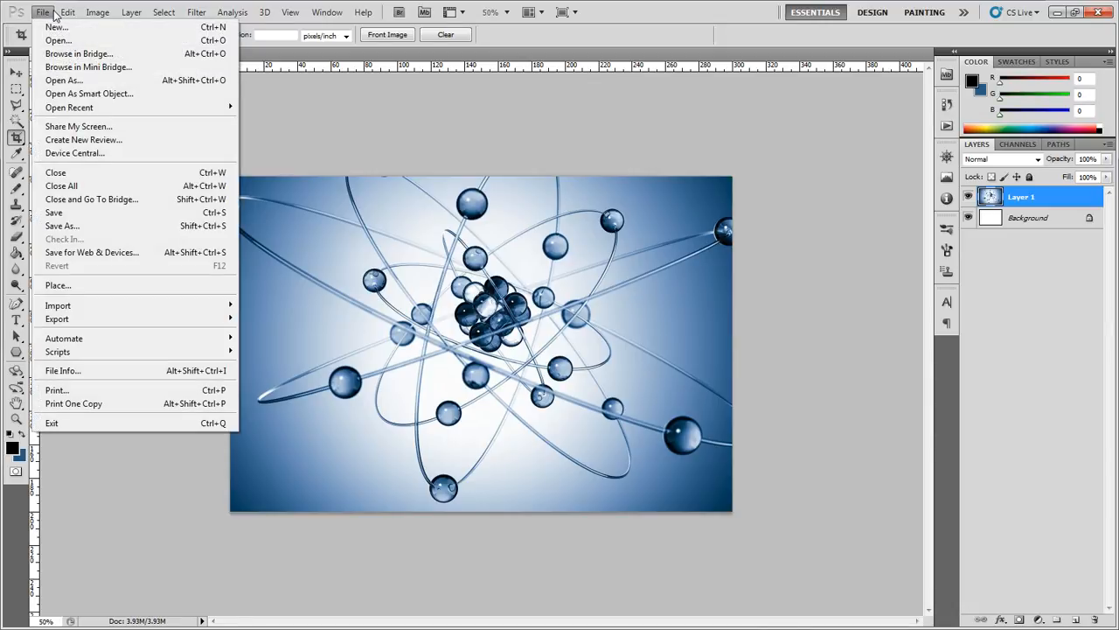
{"action": "left_click", "coordinate": [197, 256]}
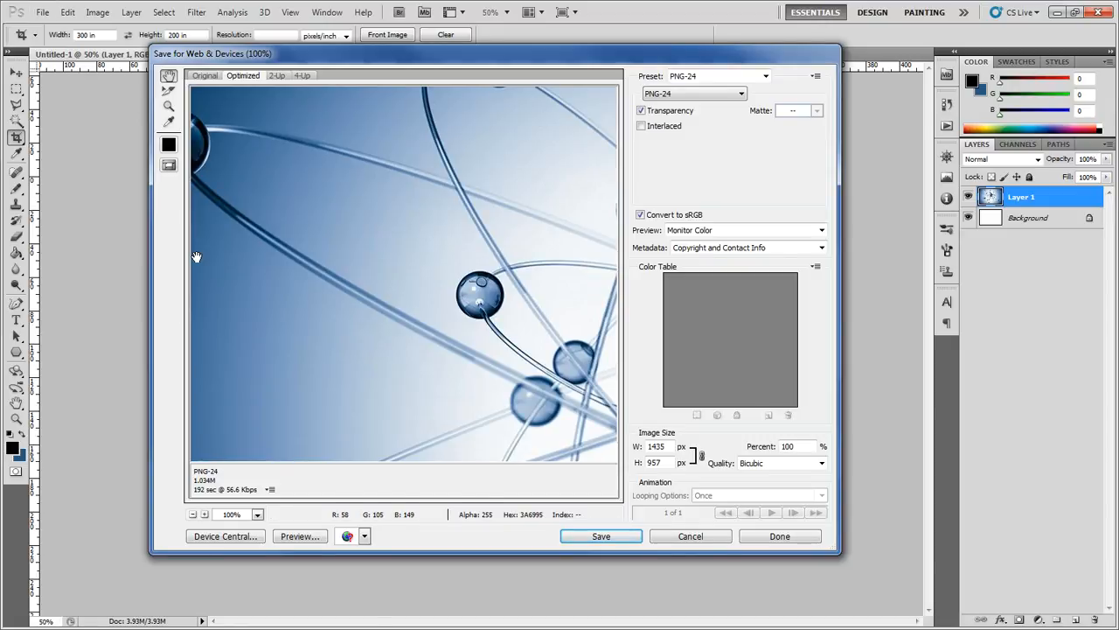
{"action": "left_click_drag", "start_coordinate": [327, 297], "coordinate": [17, 35]}
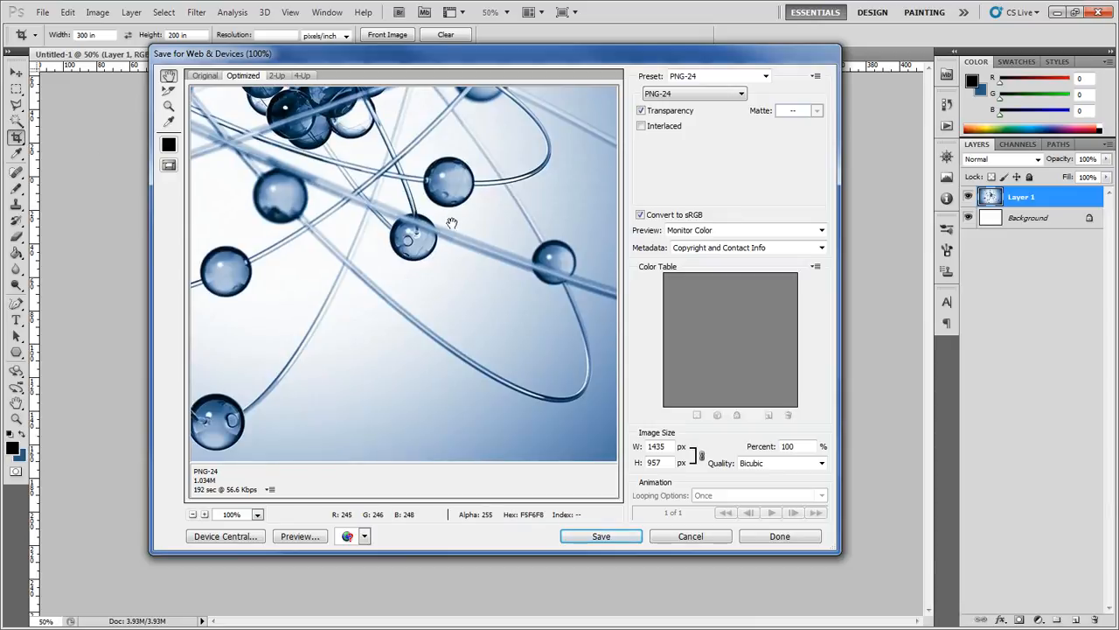
{"action": "left_click_drag", "start_coordinate": [449, 222], "coordinate": [410, 336]}
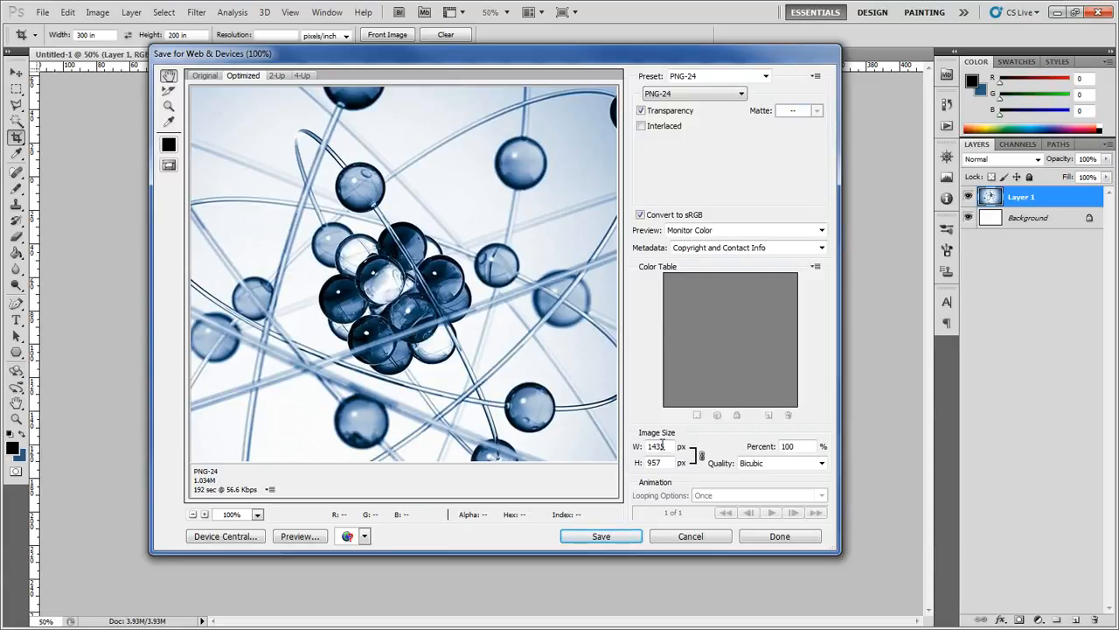
Set the exported image's width to 300 px with linked proportions, and keep PNG-24 as the file format.
{"action": "double_click", "coordinate": [671, 446]}
{"action": "type", "text": "300"}
{"action": "key", "text": "Tab"}
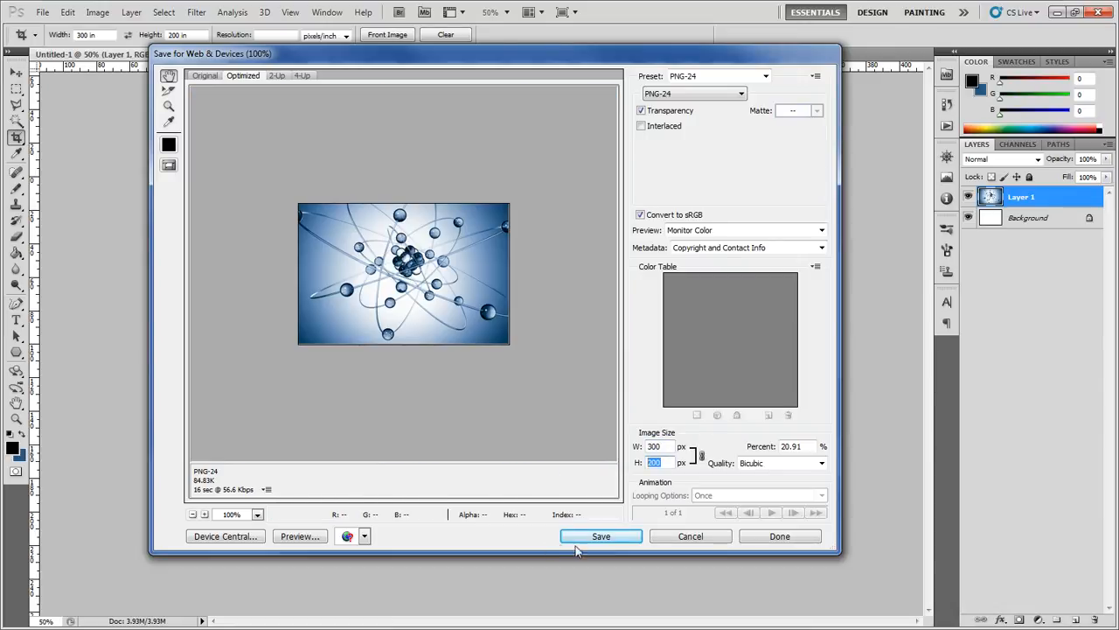
{"action": "left_click", "coordinate": [665, 446]}
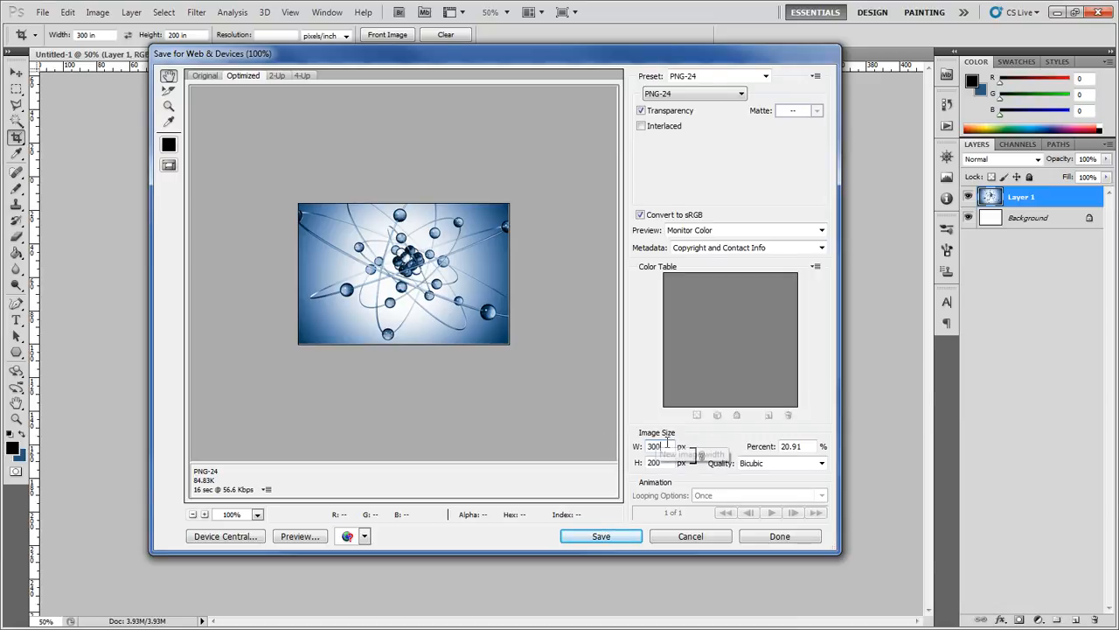
{"action": "left_click_drag", "start_coordinate": [666, 446], "coordinate": [592, 470]}
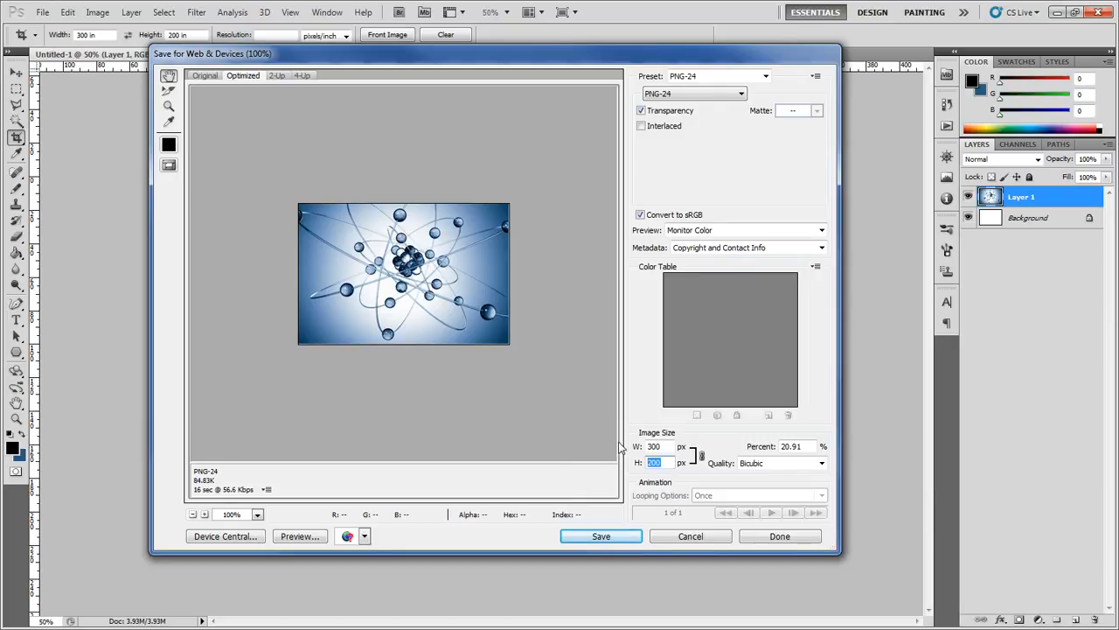
{"action": "left_click", "coordinate": [665, 446]}
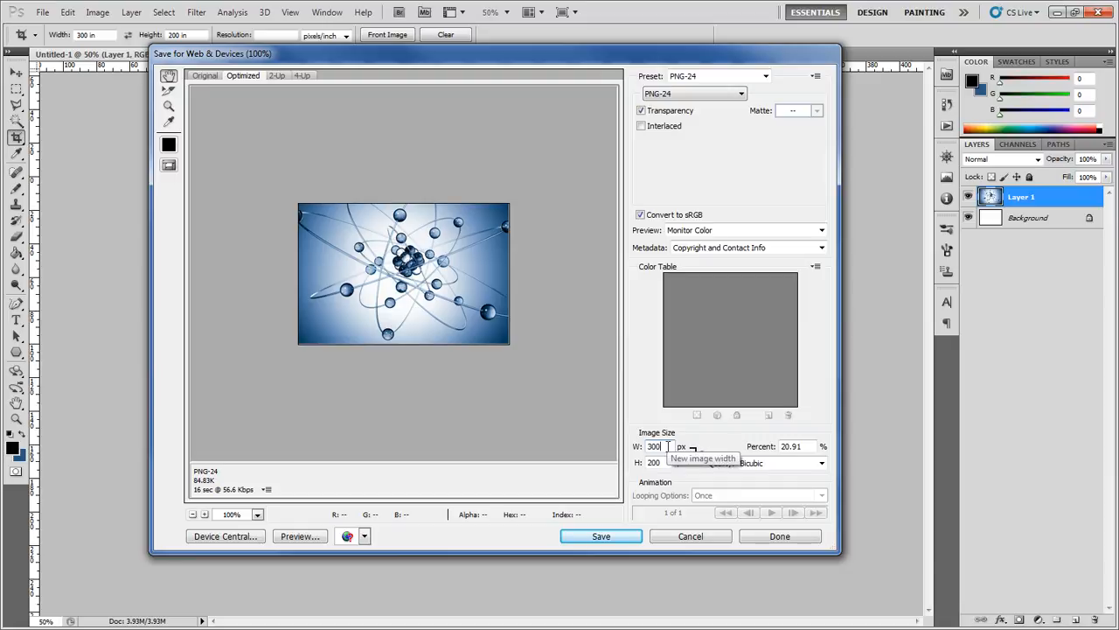
{"action": "left_click", "coordinate": [730, 95]}
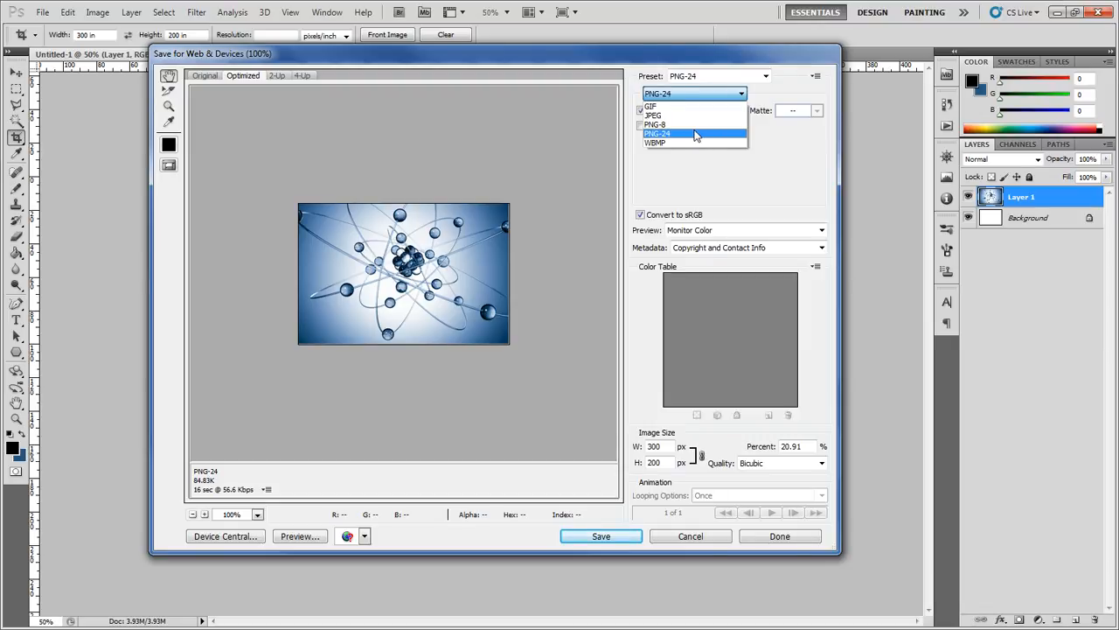
{"action": "left_click", "coordinate": [662, 134]}
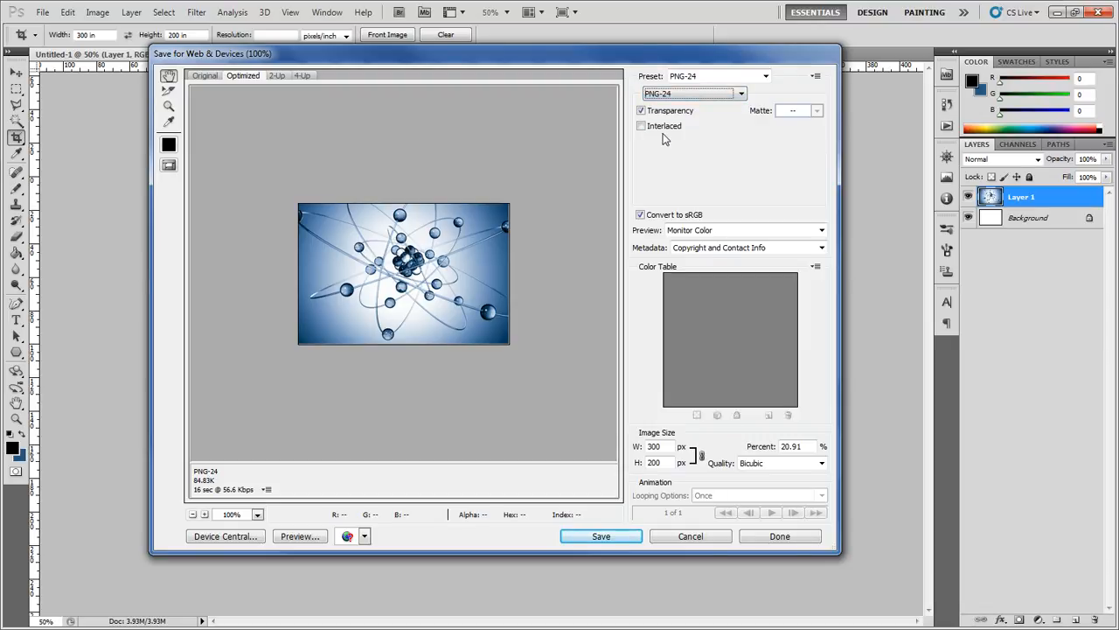
Compare the export in the 2-Up, 4-Up, Optimized and Original previews.
{"action": "left_click", "coordinate": [273, 76]}
{"action": "left_click", "coordinate": [297, 76]}
{"action": "left_click", "coordinate": [278, 77]}
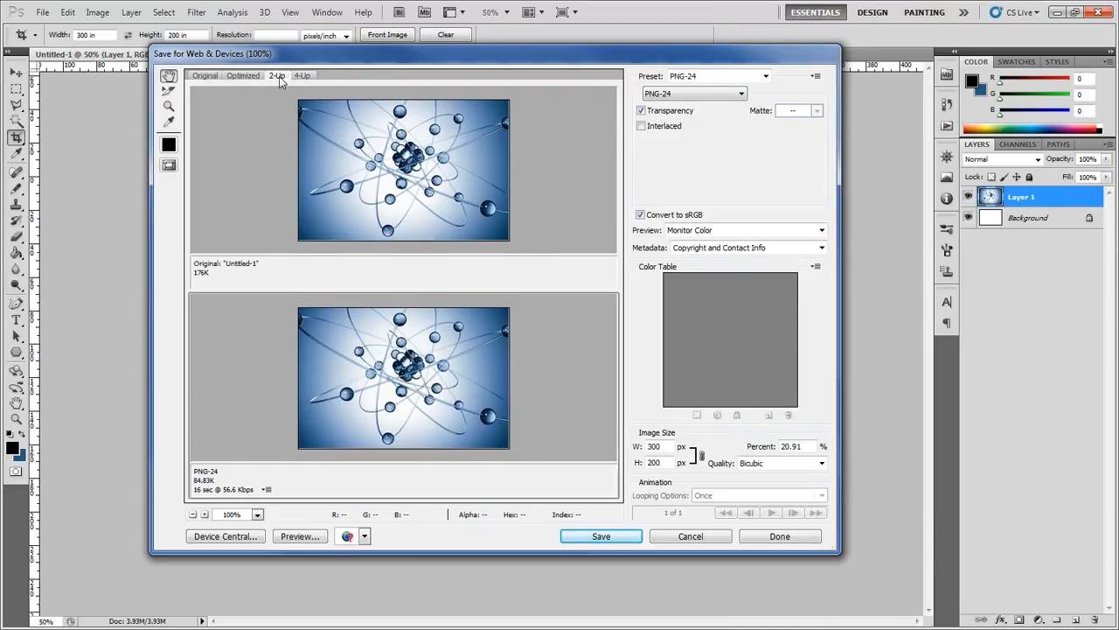
{"action": "left_click", "coordinate": [250, 79]}
{"action": "left_click", "coordinate": [205, 77]}
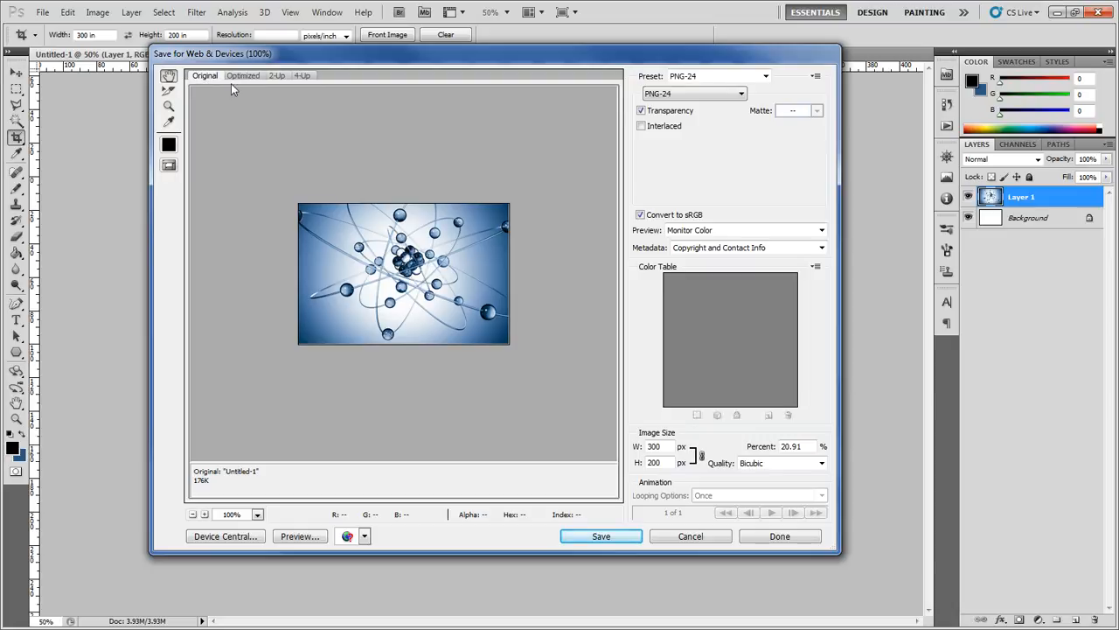
{"action": "left_click", "coordinate": [242, 77]}
{"action": "left_click", "coordinate": [206, 77]}
{"action": "key", "text": "Return"}
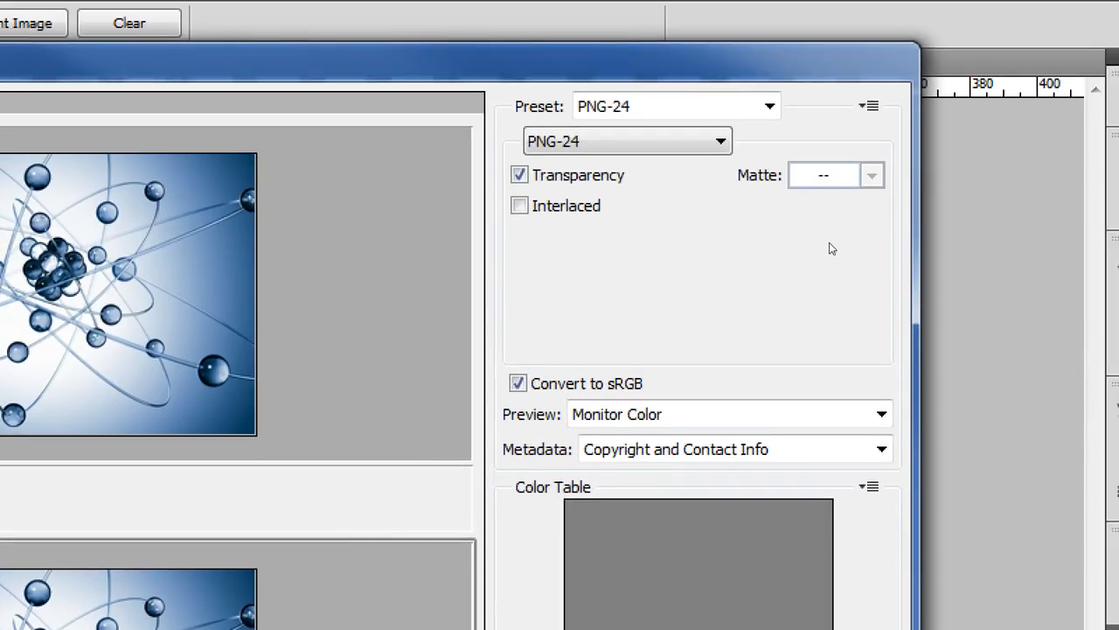
Switch the export file format to JPEG.
{"action": "key", "text": "alt+Down"}
{"action": "key", "text": "Up"}
{"action": "key", "text": "Up"}
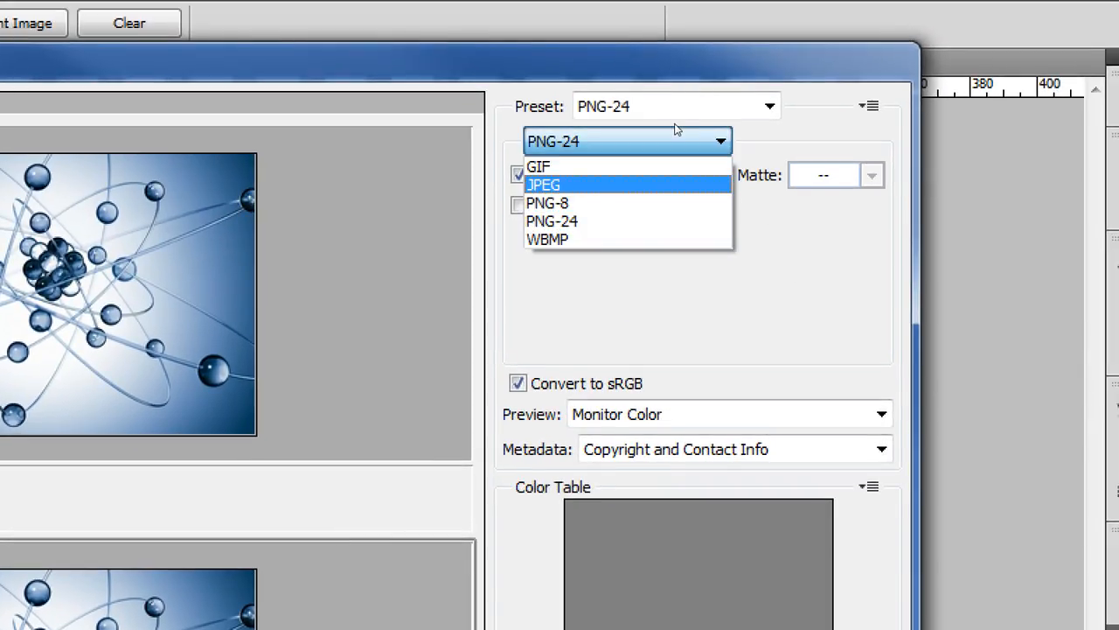
{"action": "key", "text": "Return"}
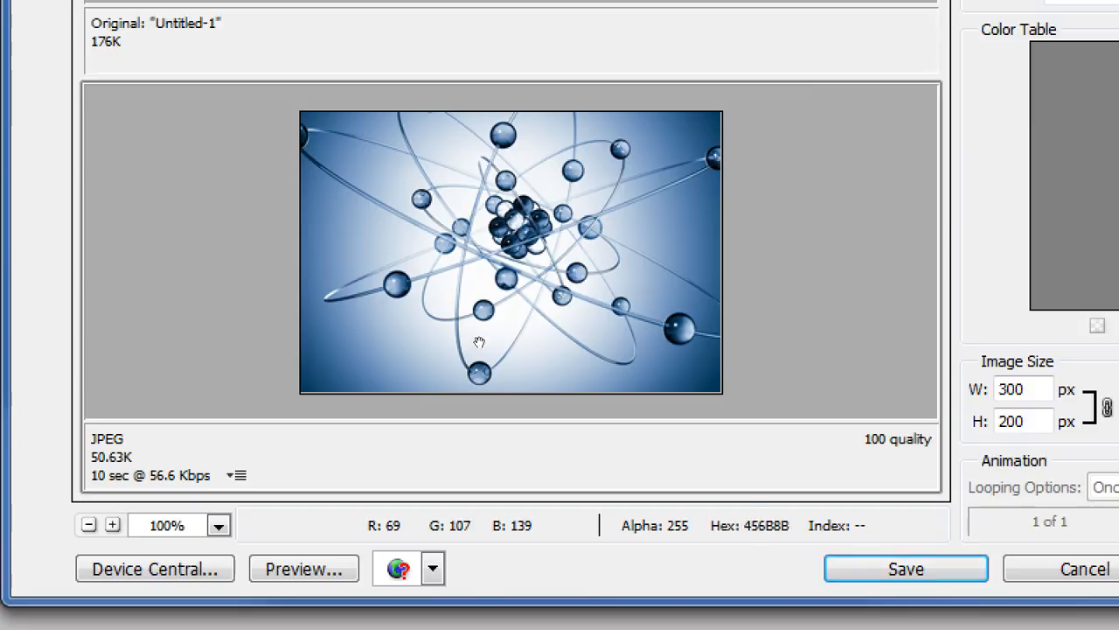
Try the download-time estimate at 2 Mbps, and settle on 1.5 Mbps Cable/T1.
{"action": "left_click", "coordinate": [237, 475]}
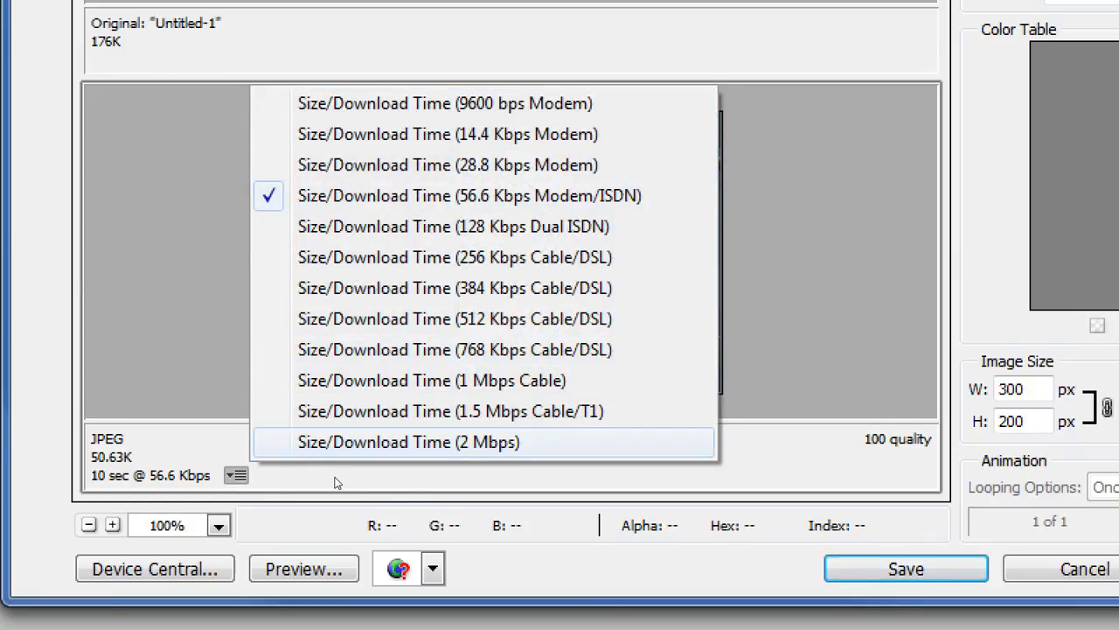
{"action": "key", "text": "Return"}
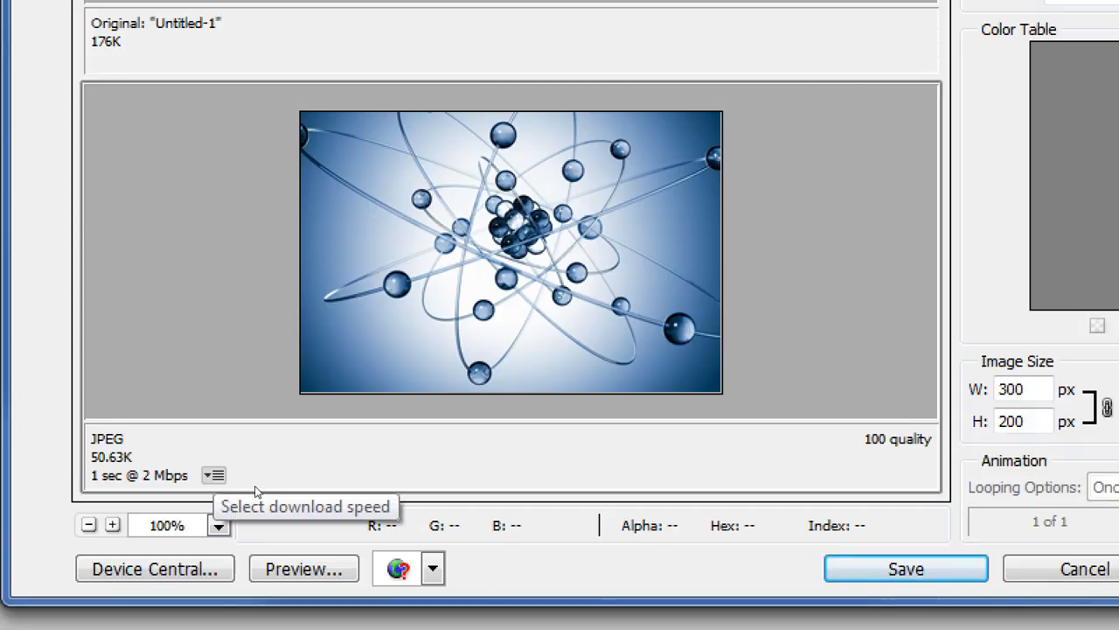
{"action": "left_click", "coordinate": [214, 474]}
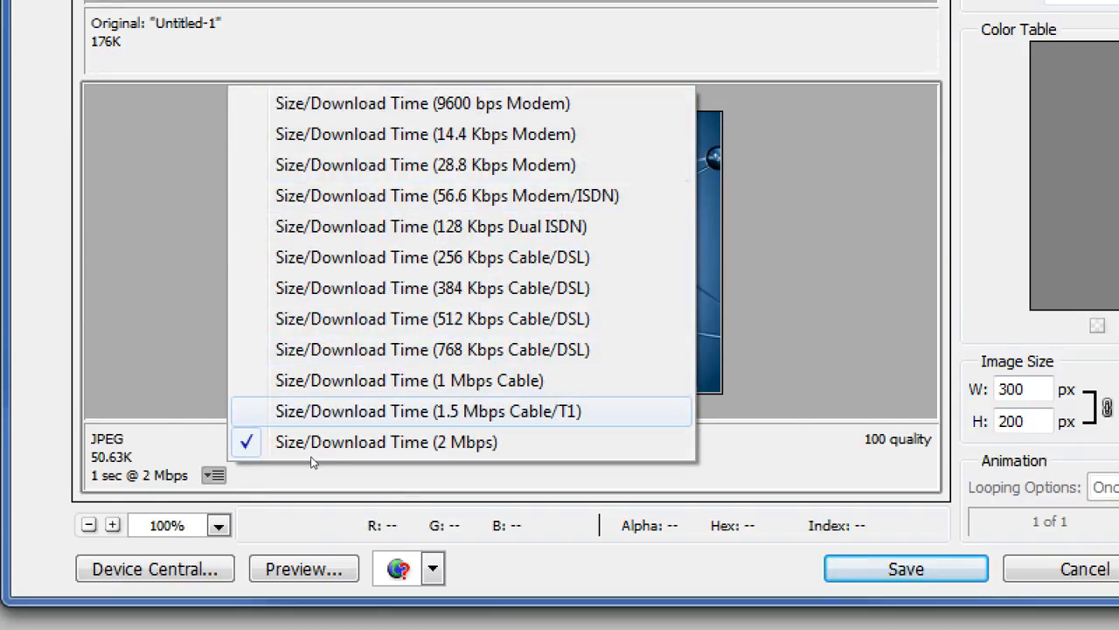
{"action": "left_click", "coordinate": [308, 413]}
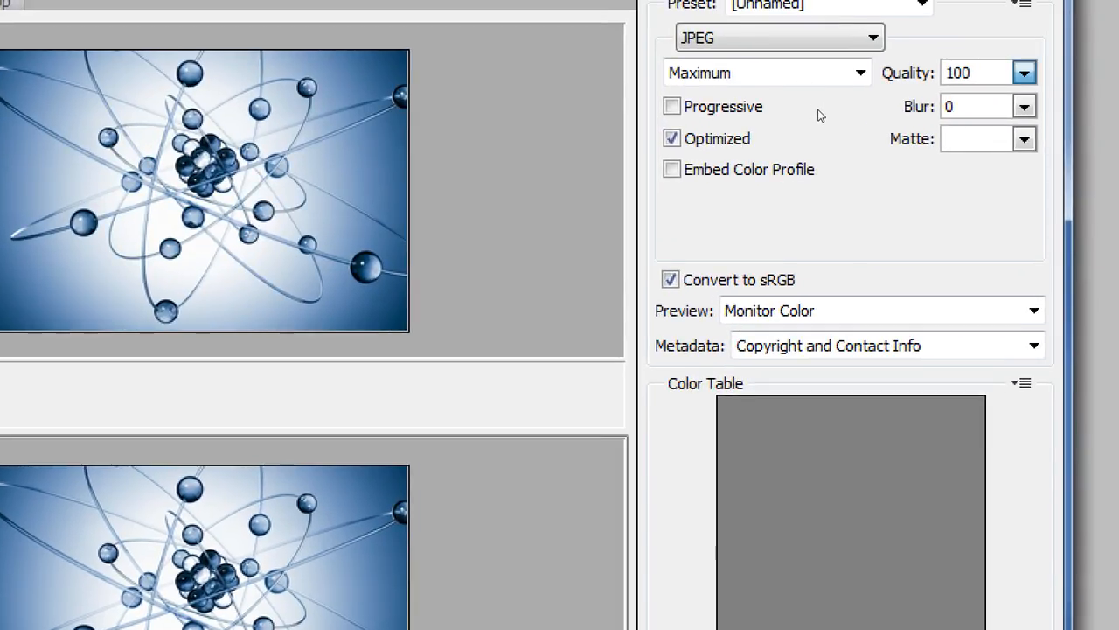
Try the JPEG quality at 5, and raise it to 91.
{"action": "left_click", "coordinate": [1024, 73]}
{"action": "left_click_drag", "start_coordinate": [1024, 106], "coordinate": [890, 106]}
{"action": "left_click", "coordinate": [438, 335]}
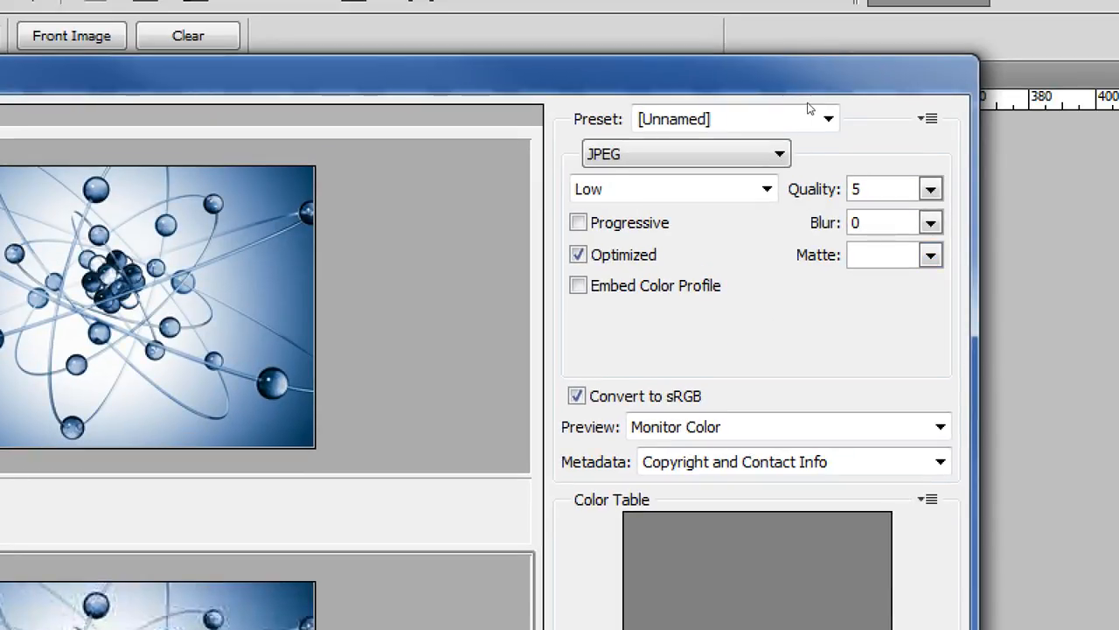
{"action": "left_click", "coordinate": [930, 189]}
{"action": "left_click_drag", "start_coordinate": [796, 222], "coordinate": [917, 222]}
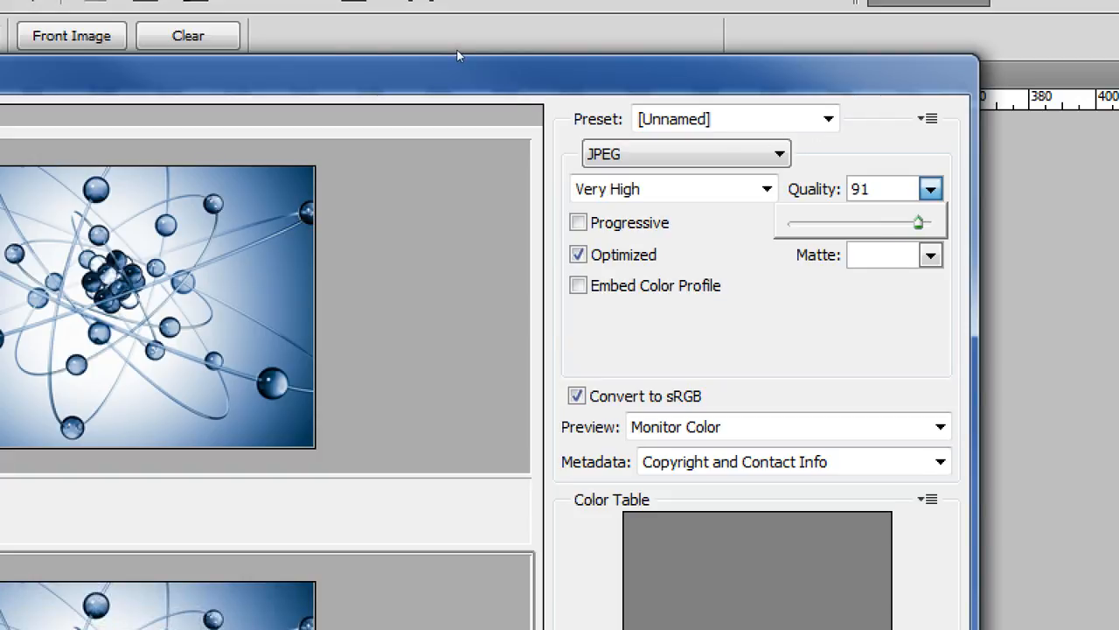
Set the export file format to PNG-24.
{"action": "left_click", "coordinate": [691, 154]}
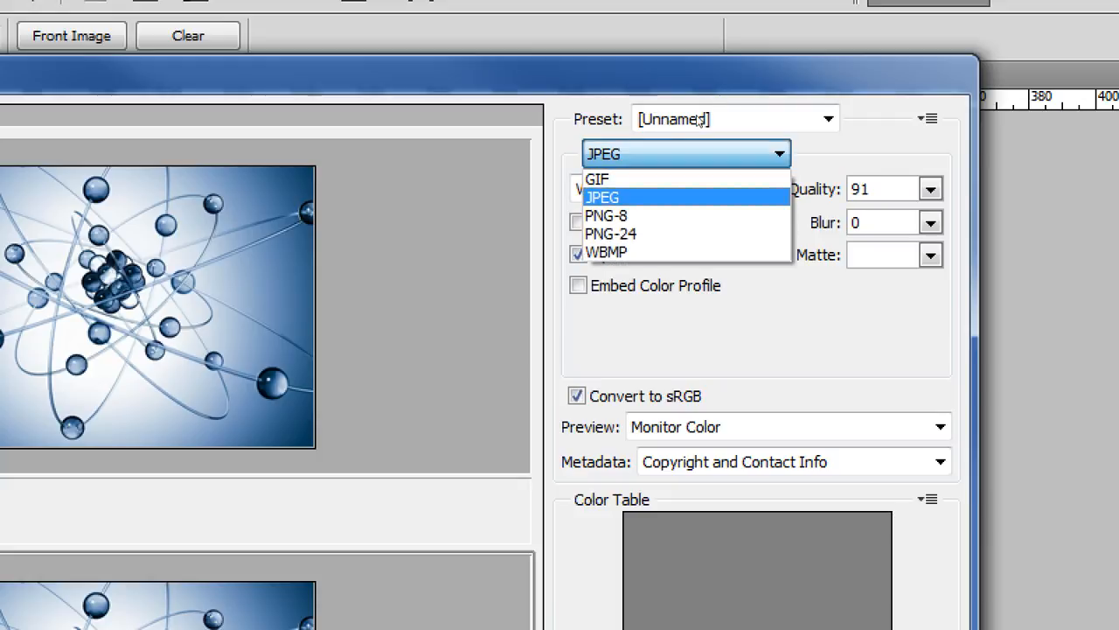
{"action": "key", "text": "Down"}
{"action": "key", "text": "Down"}
{"action": "key", "text": "Return"}
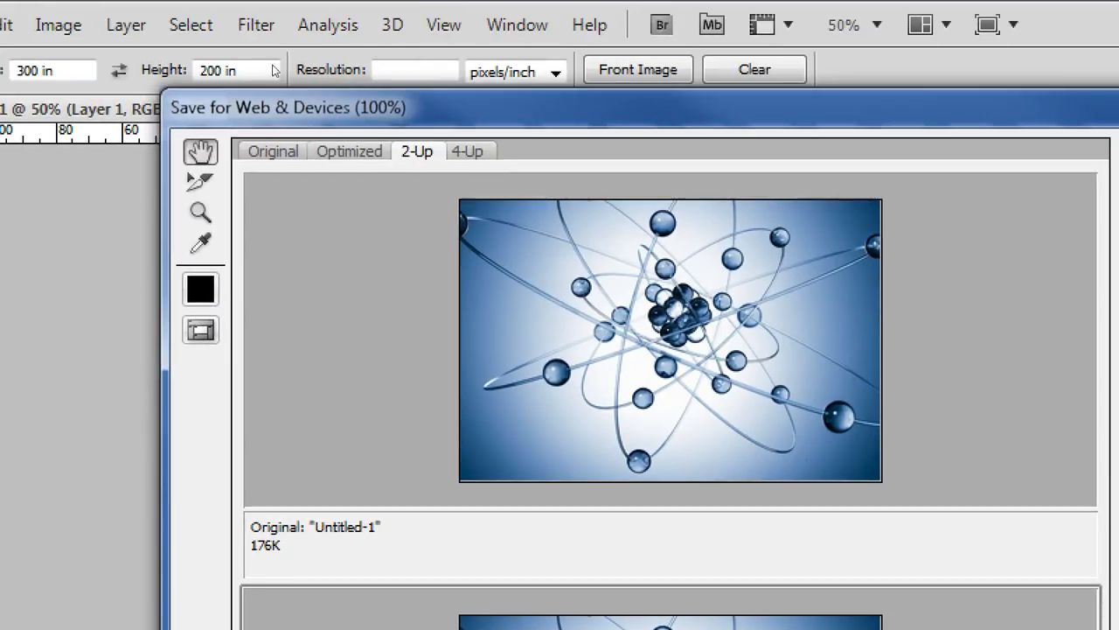
Compare the original with the optimized versions in the 4-Up preview, and return to the Optimized preview of the PNG-24 export.
{"action": "left_click", "coordinate": [273, 151]}
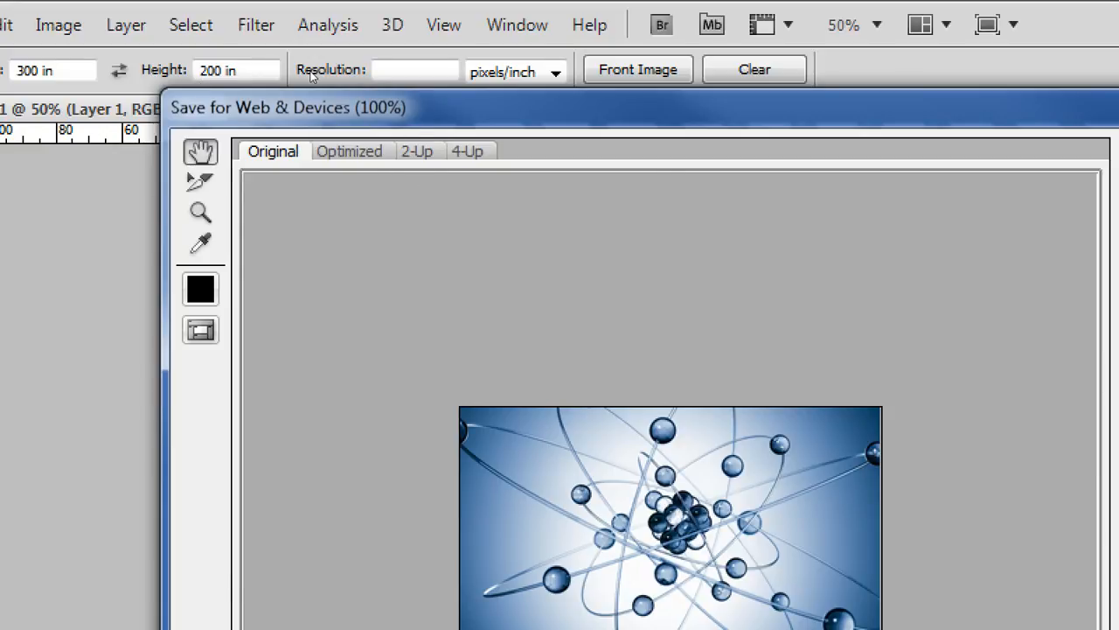
{"action": "left_click", "coordinate": [467, 151]}
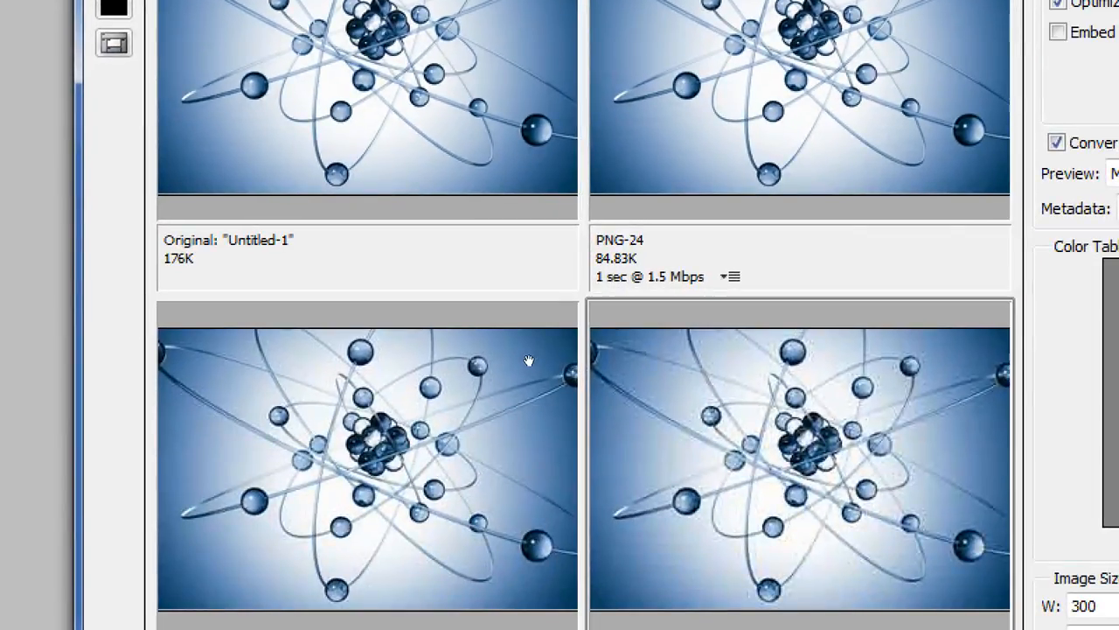
{"action": "left_click", "coordinate": [337, 353]}
{"action": "left_click", "coordinate": [336, 198]}
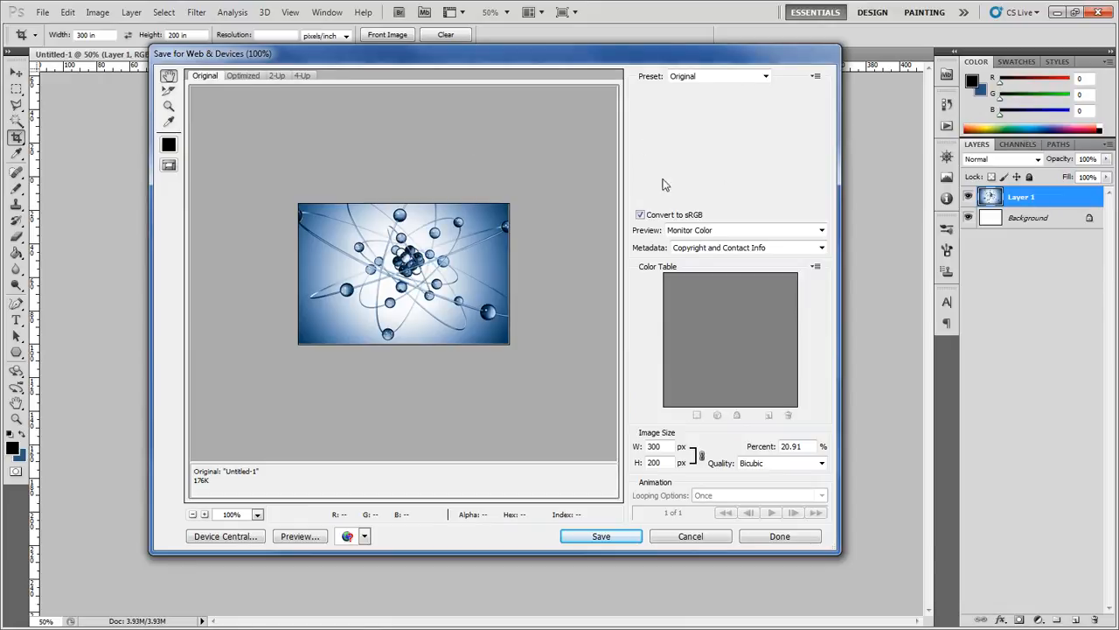
{"action": "left_click", "coordinate": [254, 75]}
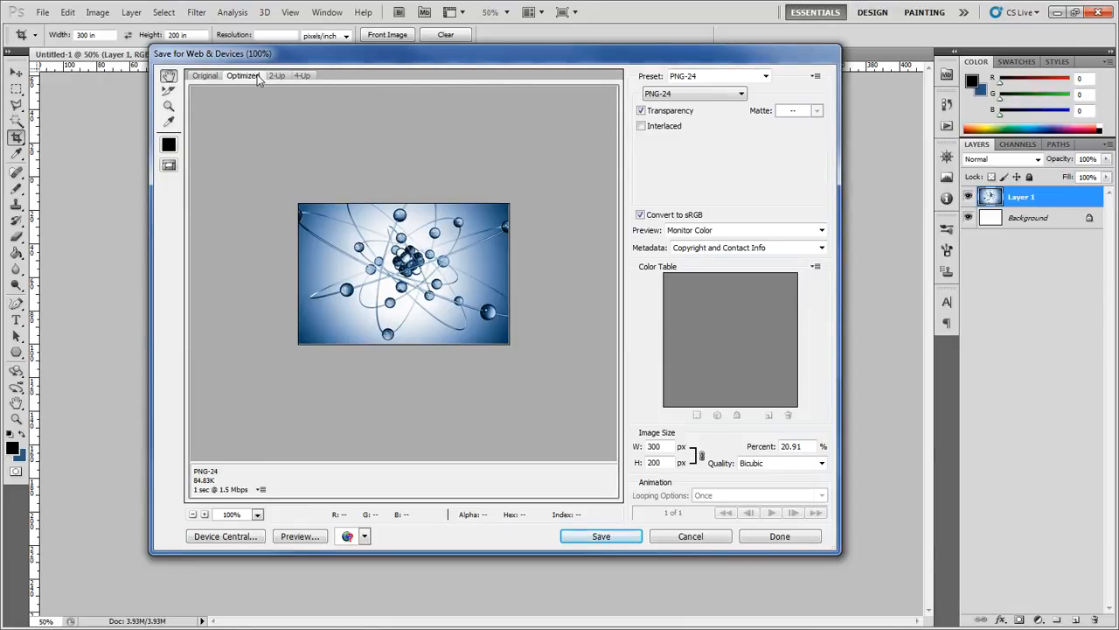
Keep PNG-24 as the export format and start saving the optimized image.
{"action": "left_click", "coordinate": [715, 96]}
{"action": "left_click", "coordinate": [704, 133]}
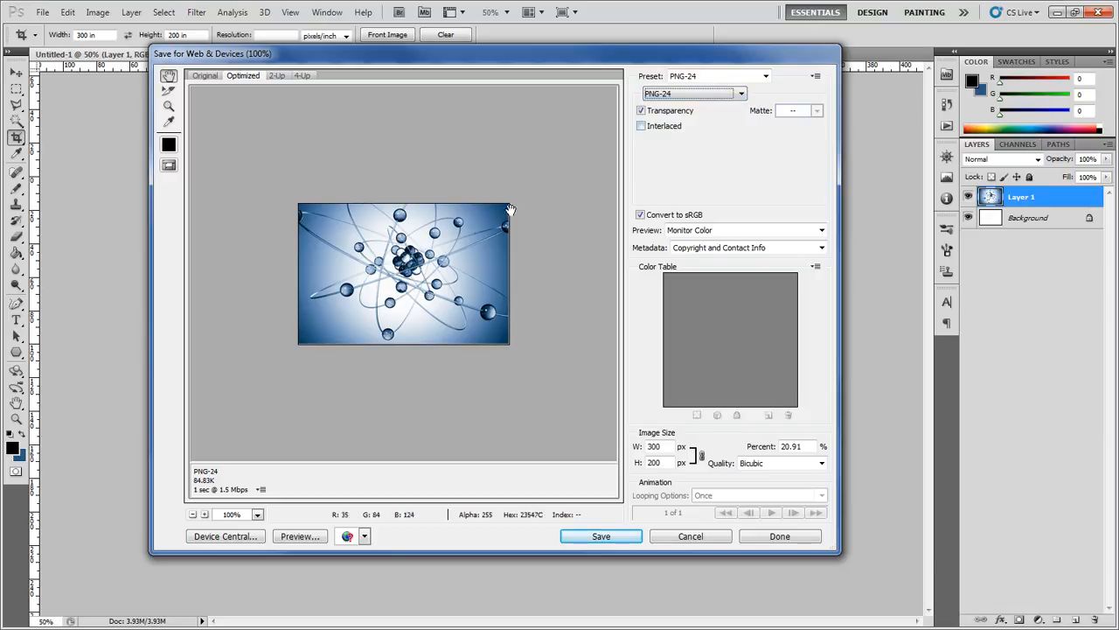
{"action": "left_click", "coordinate": [578, 535]}
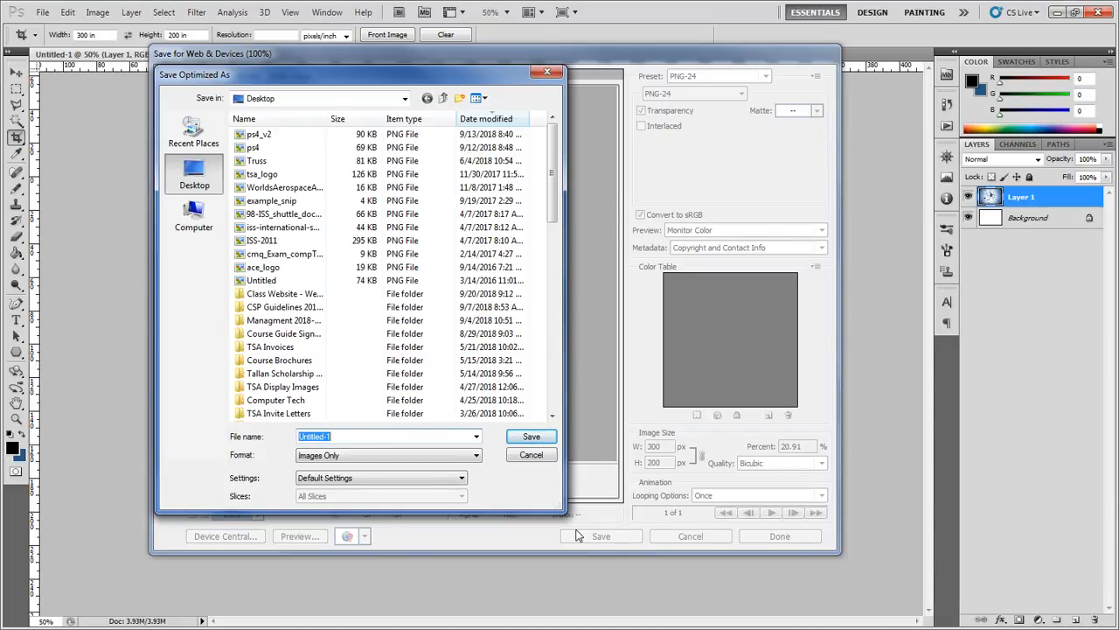
Try a file name of capital letters, spaces and symbols, "LKSJDKSJ ***&&^%*", in place of the default name, and clear it.
{"action": "key", "text": "BackSpace"}
{"action": "type", "text": "LKSJDKSJ    ***&&^%*"}
{"action": "key", "text": "BackSpace"}
{"action": "key", "text": "BackSpace"}
{"action": "key", "text": "BackSpace"}
{"action": "key", "text": "BackSpace"}
{"action": "key", "text": "BackSpace"}
{"action": "key", "text": "BackSpace"}
{"action": "key", "text": "BackSpace"}
{"action": "key", "text": "BackSpace"}
{"action": "key", "text": "BackSpace"}
{"action": "key", "text": "BackSpace"}
{"action": "key", "text": "BackSpace"}
{"action": "key", "text": "BackSpace"}
{"action": "key", "text": "BackSpace"}
{"action": "key", "text": "BackSpace"}
{"action": "key", "text": "BackSpace"}
{"action": "key", "text": "BackSpace"}
{"action": "key", "text": "BackSpace"}
{"action": "key", "text": "BackSpace"}
{"action": "key", "text": "BackSpace"}
{"action": "key", "text": "BackSpace"}
Try a long file name of random lowercase letters with the .png extension, and clear the whole name.
{"action": "type", "text": "alskdjflkasjdflkjasdlkfjaslkdfjl;asdjfasd"}
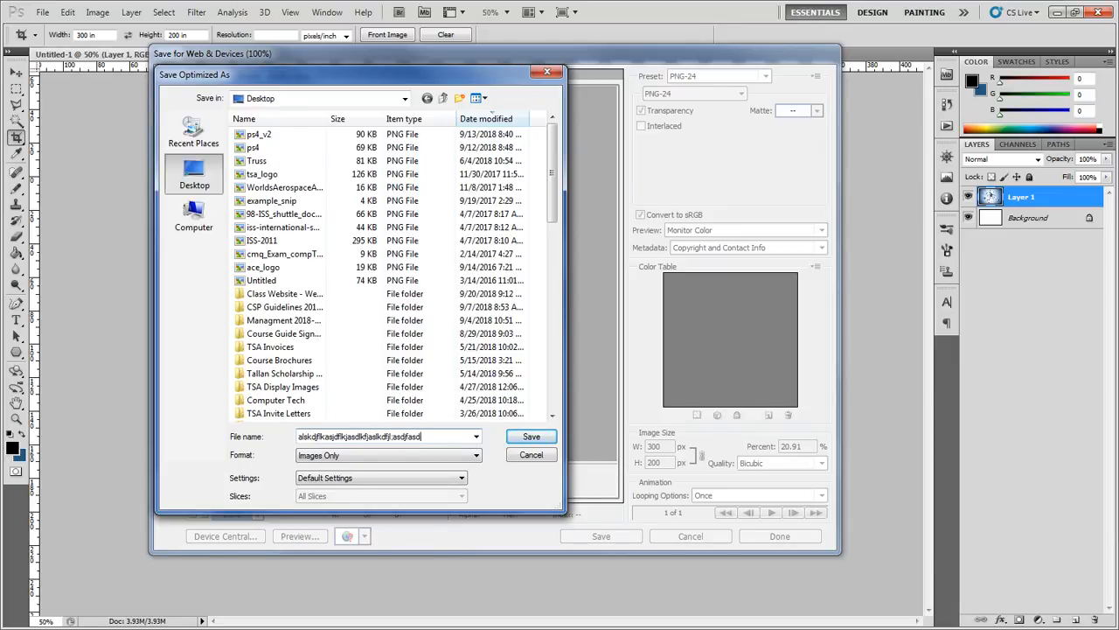
{"action": "key", "text": "BackSpace"}
{"action": "type", "text": ".png"}
{"action": "key", "text": "BackSpace"}
{"action": "key", "text": "BackSpace"}
{"action": "key", "text": "BackSpace"}
{"action": "key", "text": "BackSpace"}
{"action": "key", "text": "BackSpace"}
{"action": "key", "text": "BackSpace"}
{"action": "key", "text": "BackSpace"}
{"action": "key", "text": "BackSpace"}
{"action": "key", "text": "BackSpace"}
{"action": "key", "text": "BackSpace"}
{"action": "key", "text": "BackSpace"}
{"action": "key", "text": "BackSpace"}
{"action": "key", "text": "BackSpace"}
{"action": "key", "text": "BackSpace"}
{"action": "key", "text": "BackSpace"}
{"action": "key", "text": "BackSpace"}
{"action": "key", "text": "BackSpace"}
{"action": "key", "text": "BackSpace"}
{"action": "key", "text": "BackSpace"}
{"action": "key", "text": "BackSpace"}
{"action": "key", "text": "BackSpace"}
{"action": "key", "text": "BackSpace"}
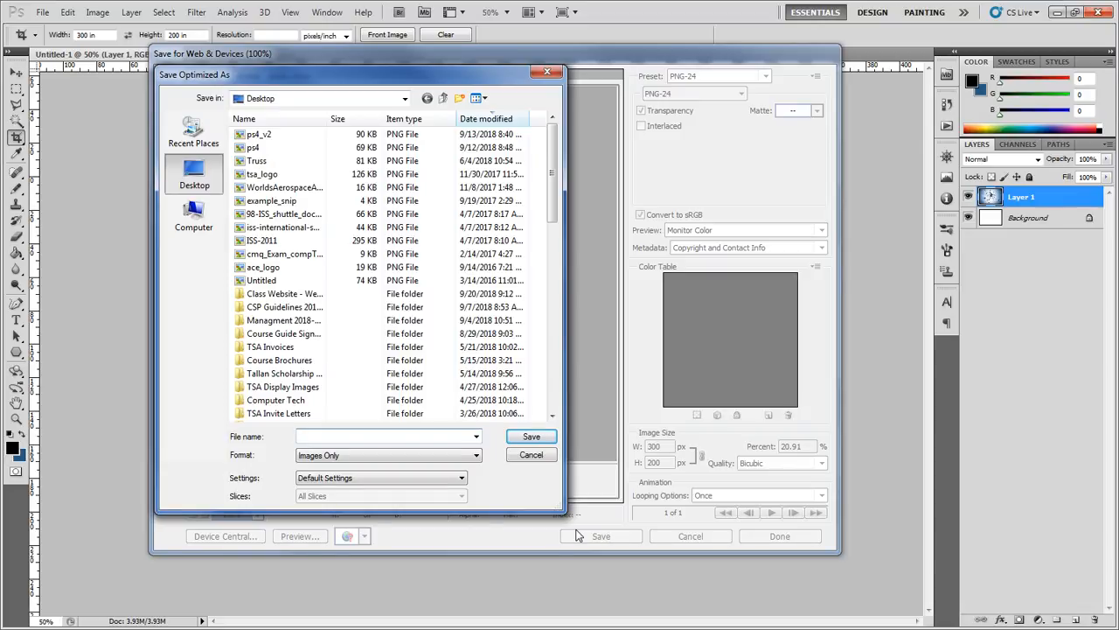
Name the file physics1 and save the optimized image to the Desktop.
{"action": "type", "text": "physics1"}
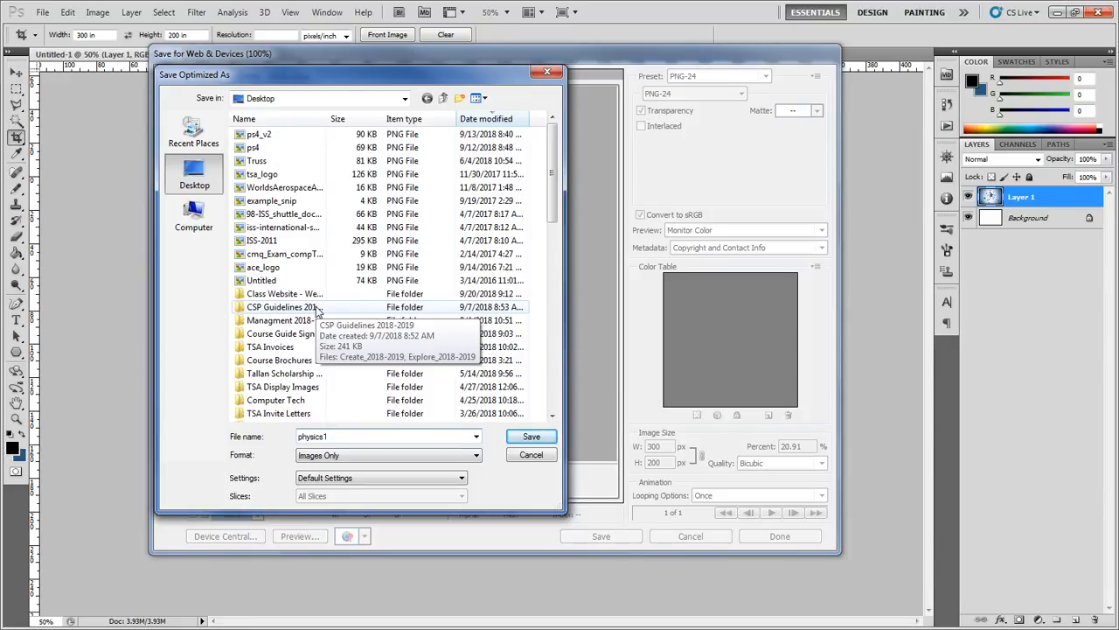
{"action": "key", "text": "Return"}
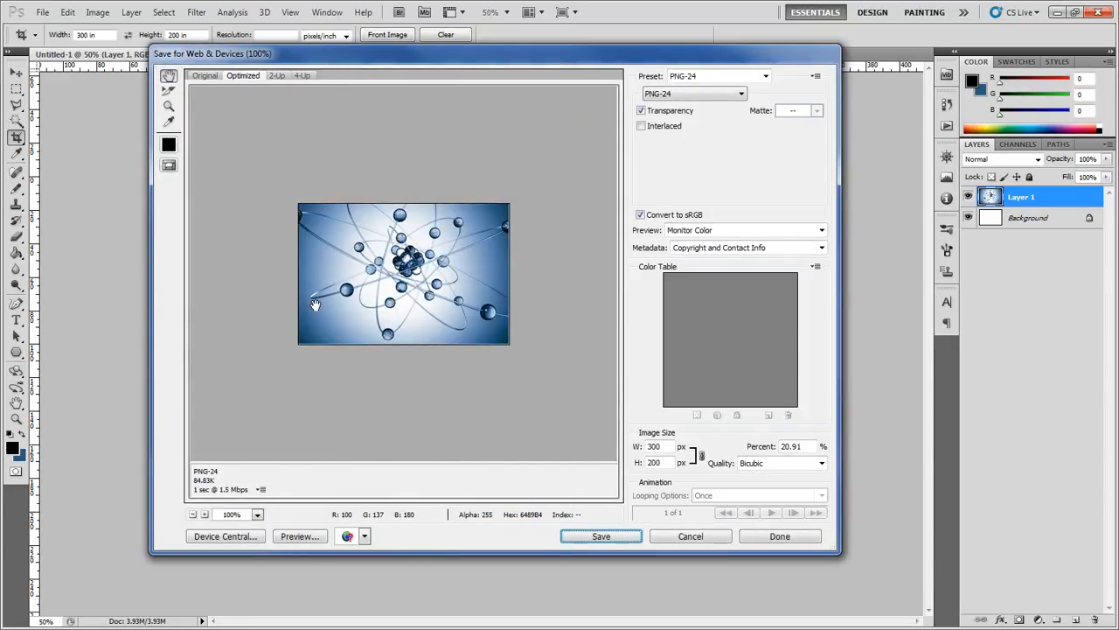